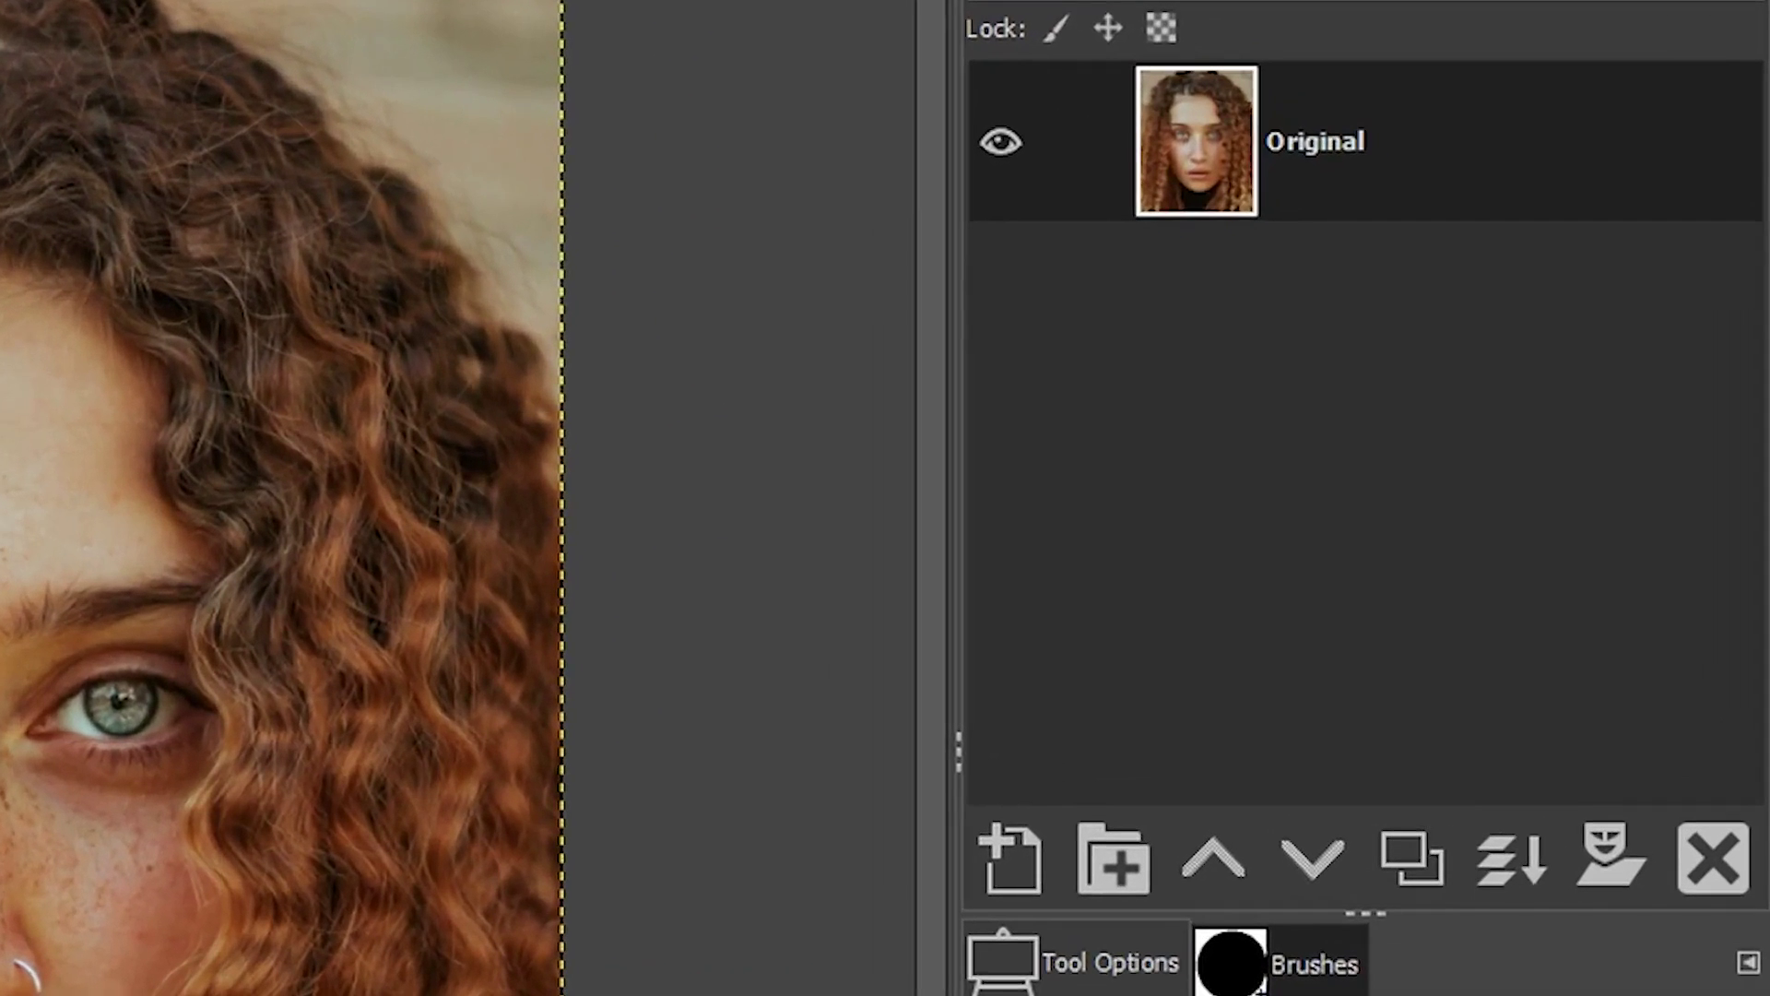
Step: Duplicate the Original layer and mute the copy with Hue-Saturation at -25 saturation
left_click(1430, 850)
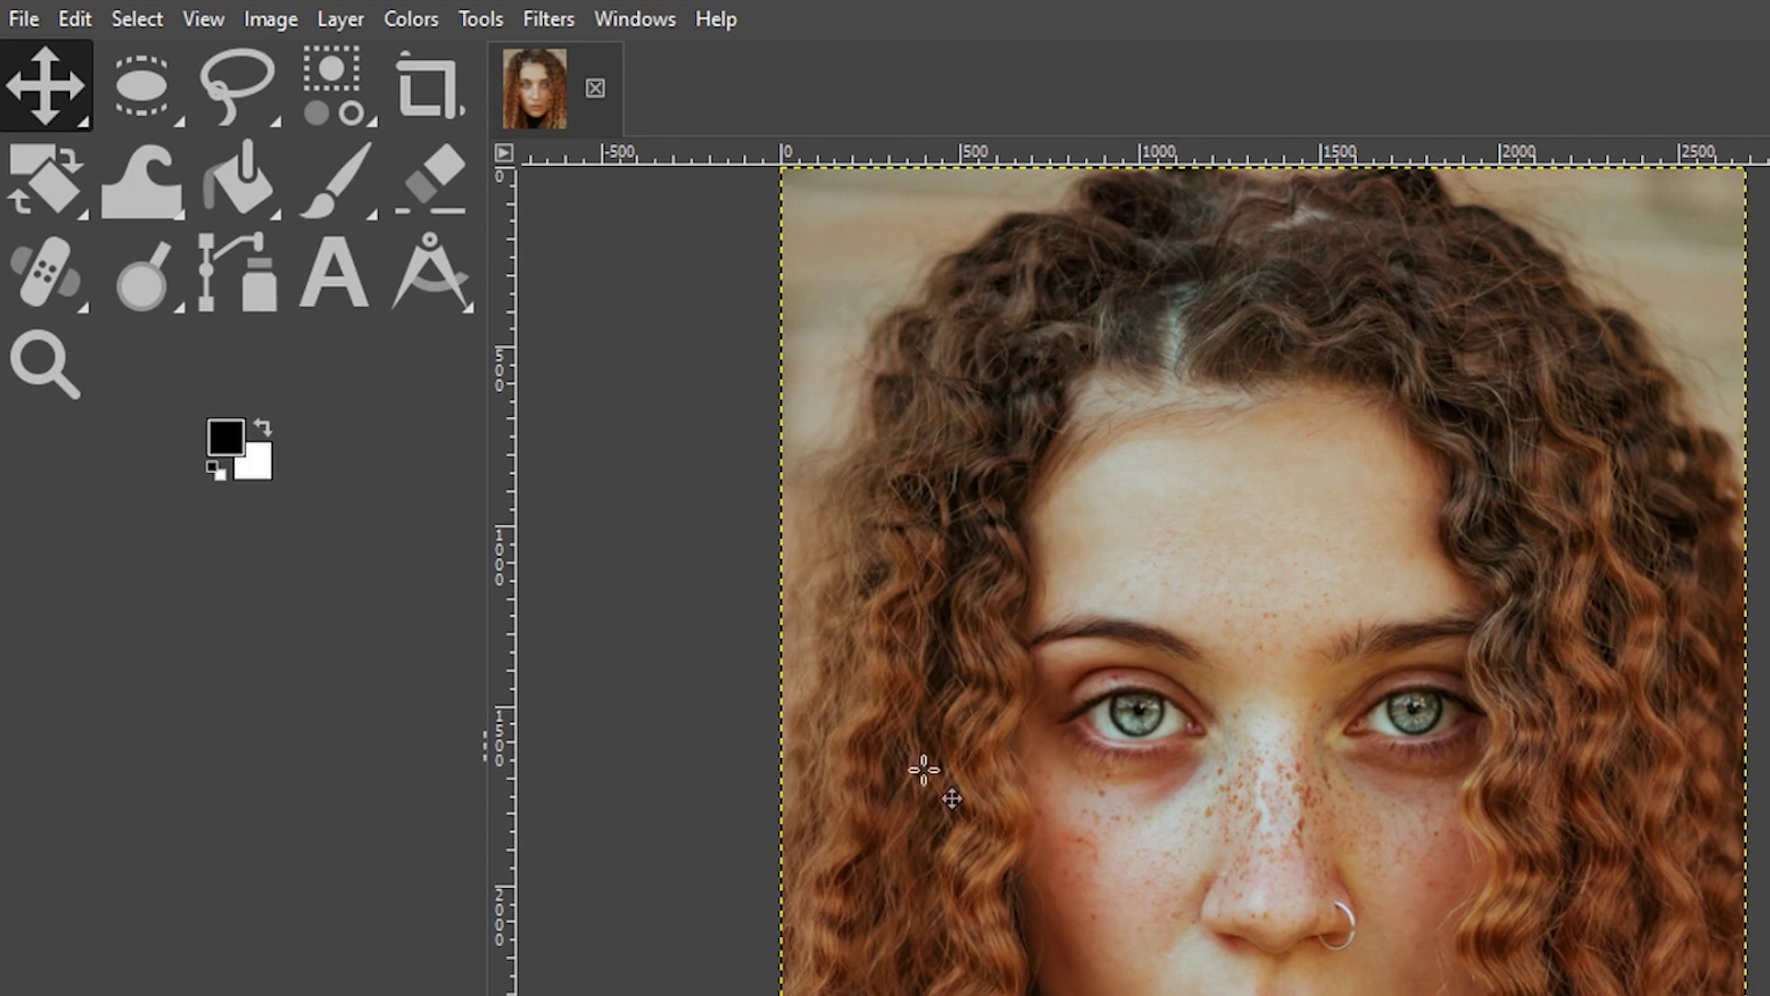
left_click(423, 20)
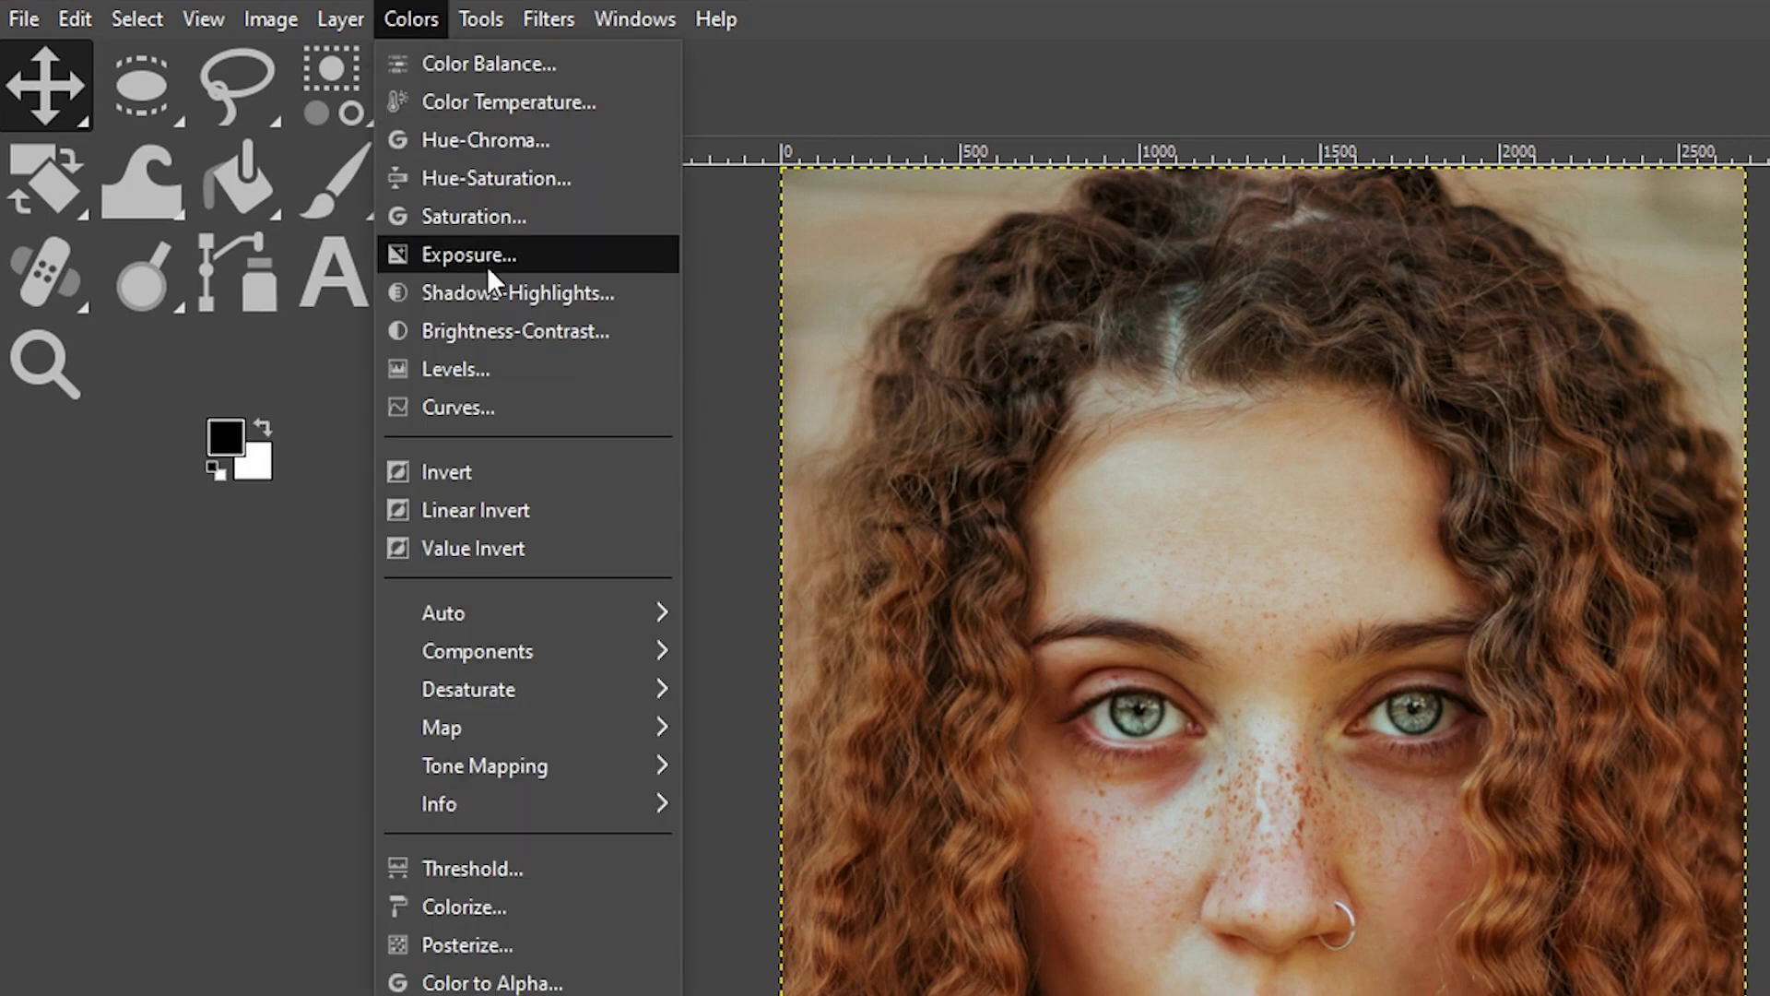
left_click(461, 181)
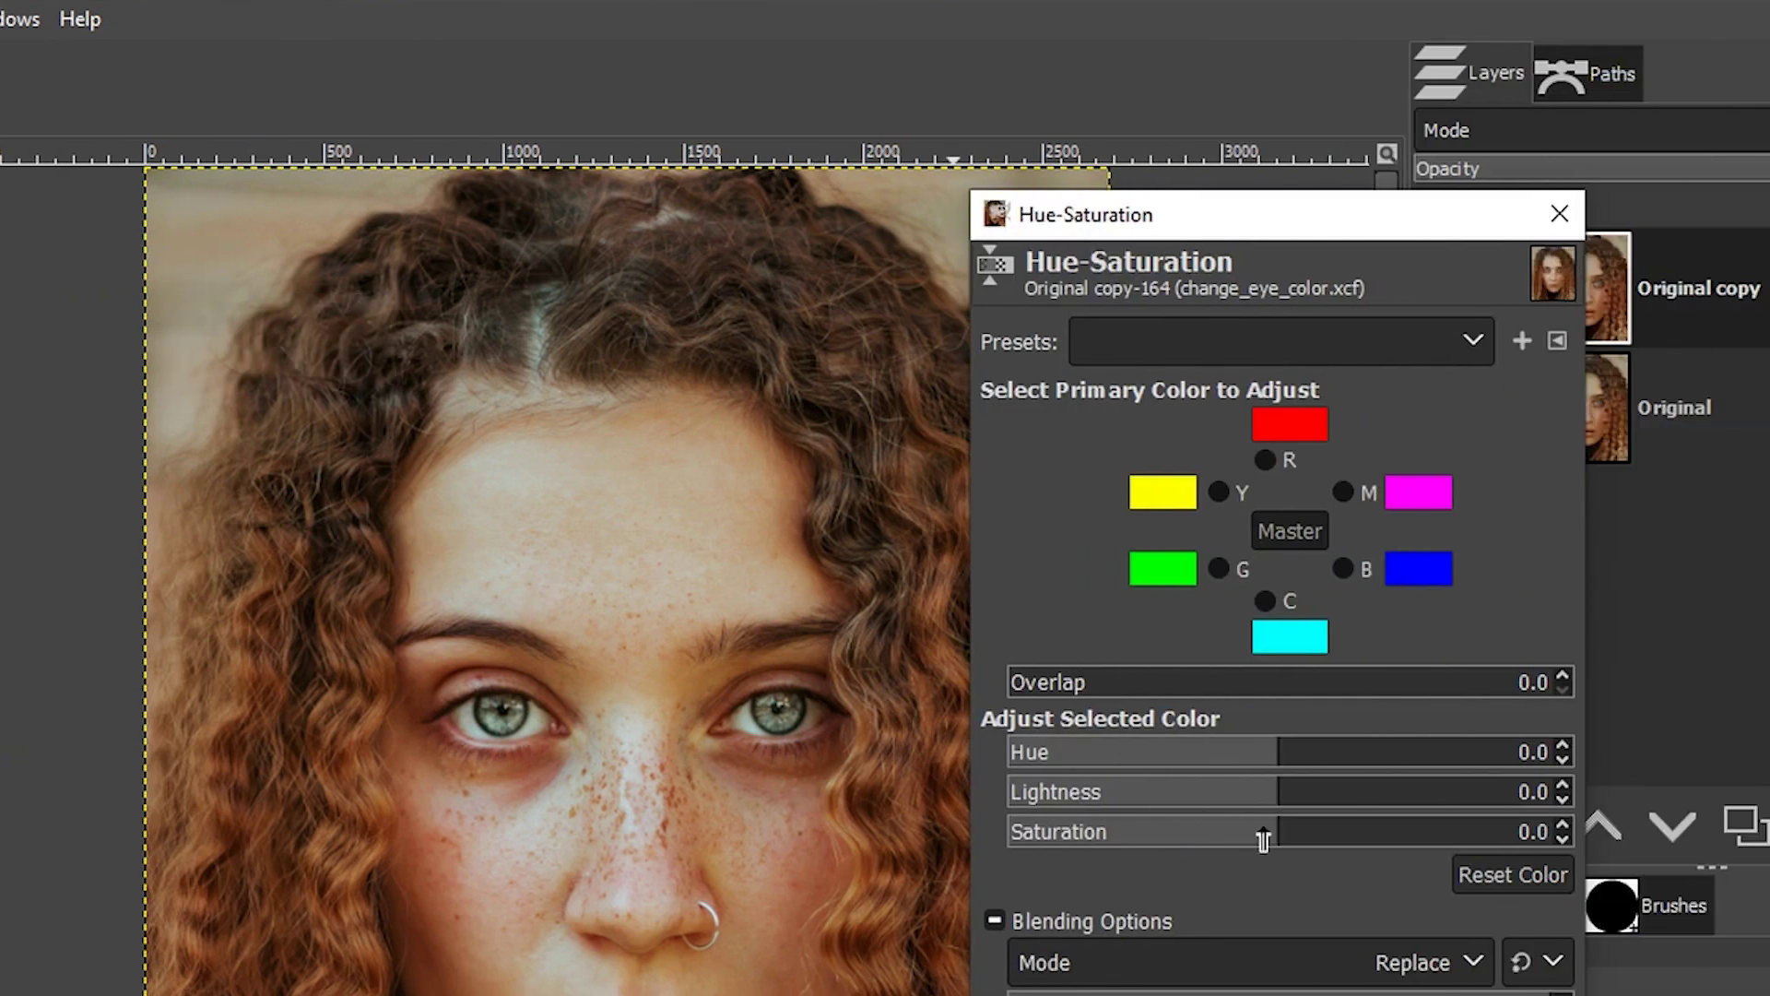
left_click_drag(1263, 839, 1212, 845)
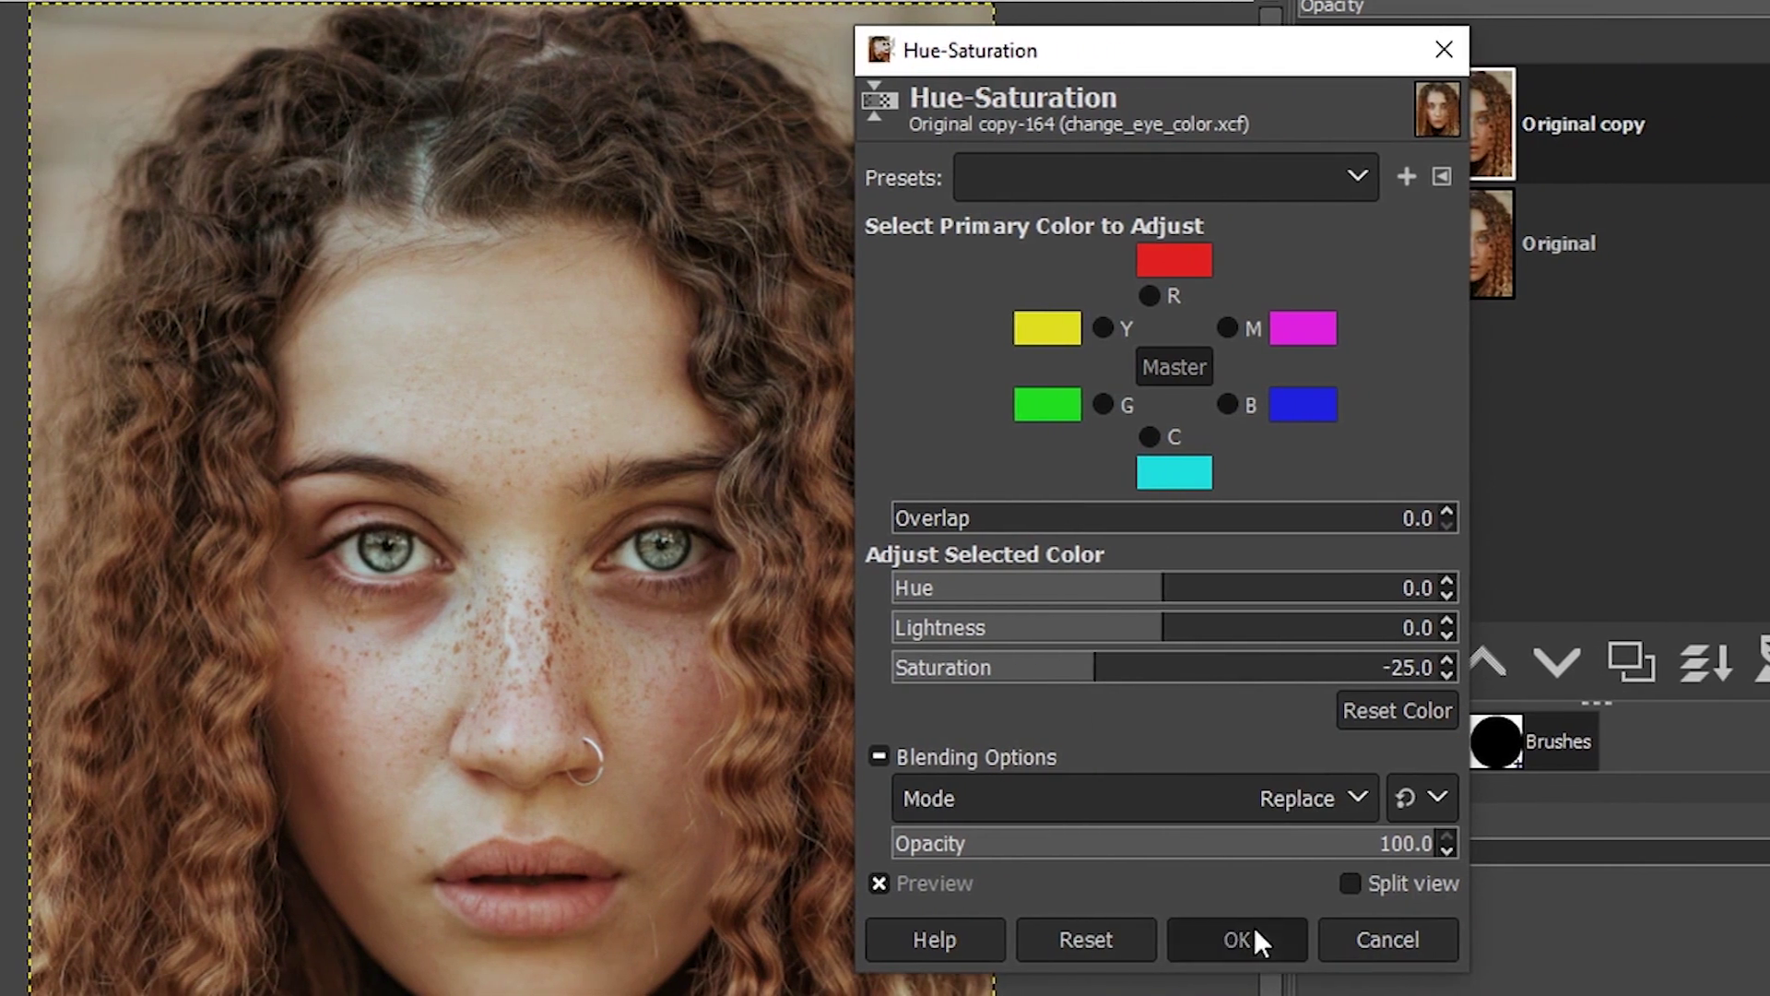
left_click(1353, 940)
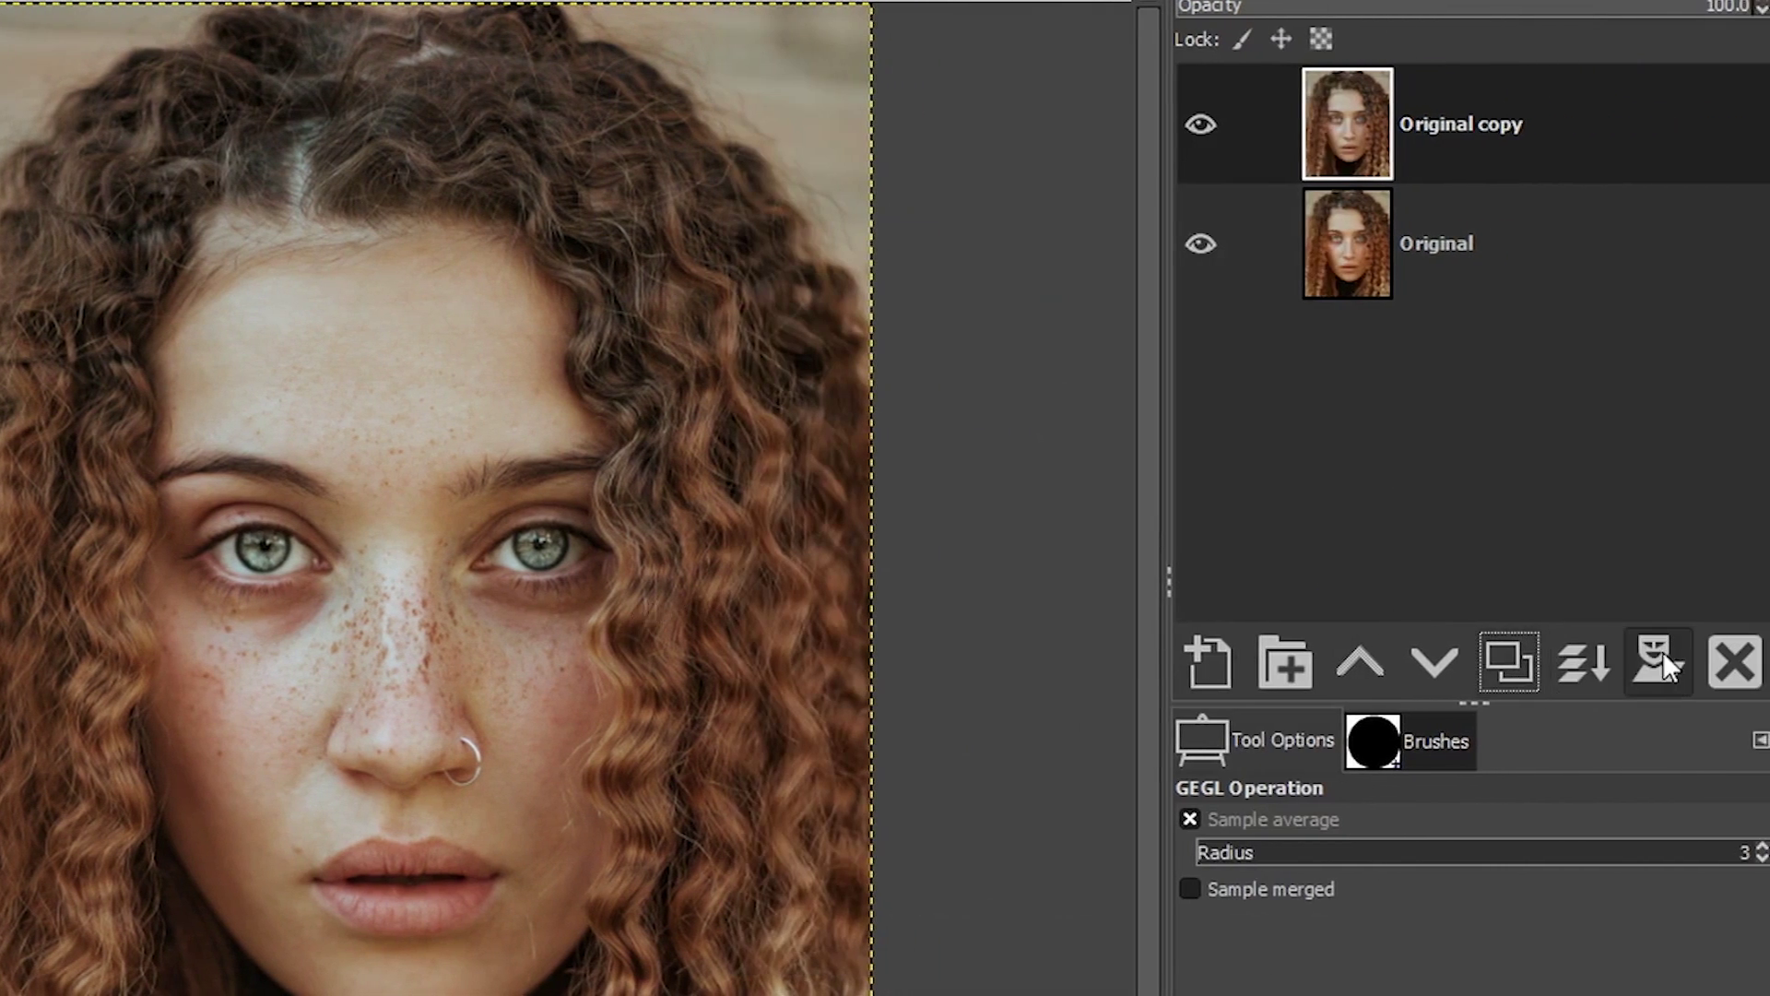
Step: Add a White (full opacity) mask to Original copy and zoom in on the eyes
left_click(1659, 661)
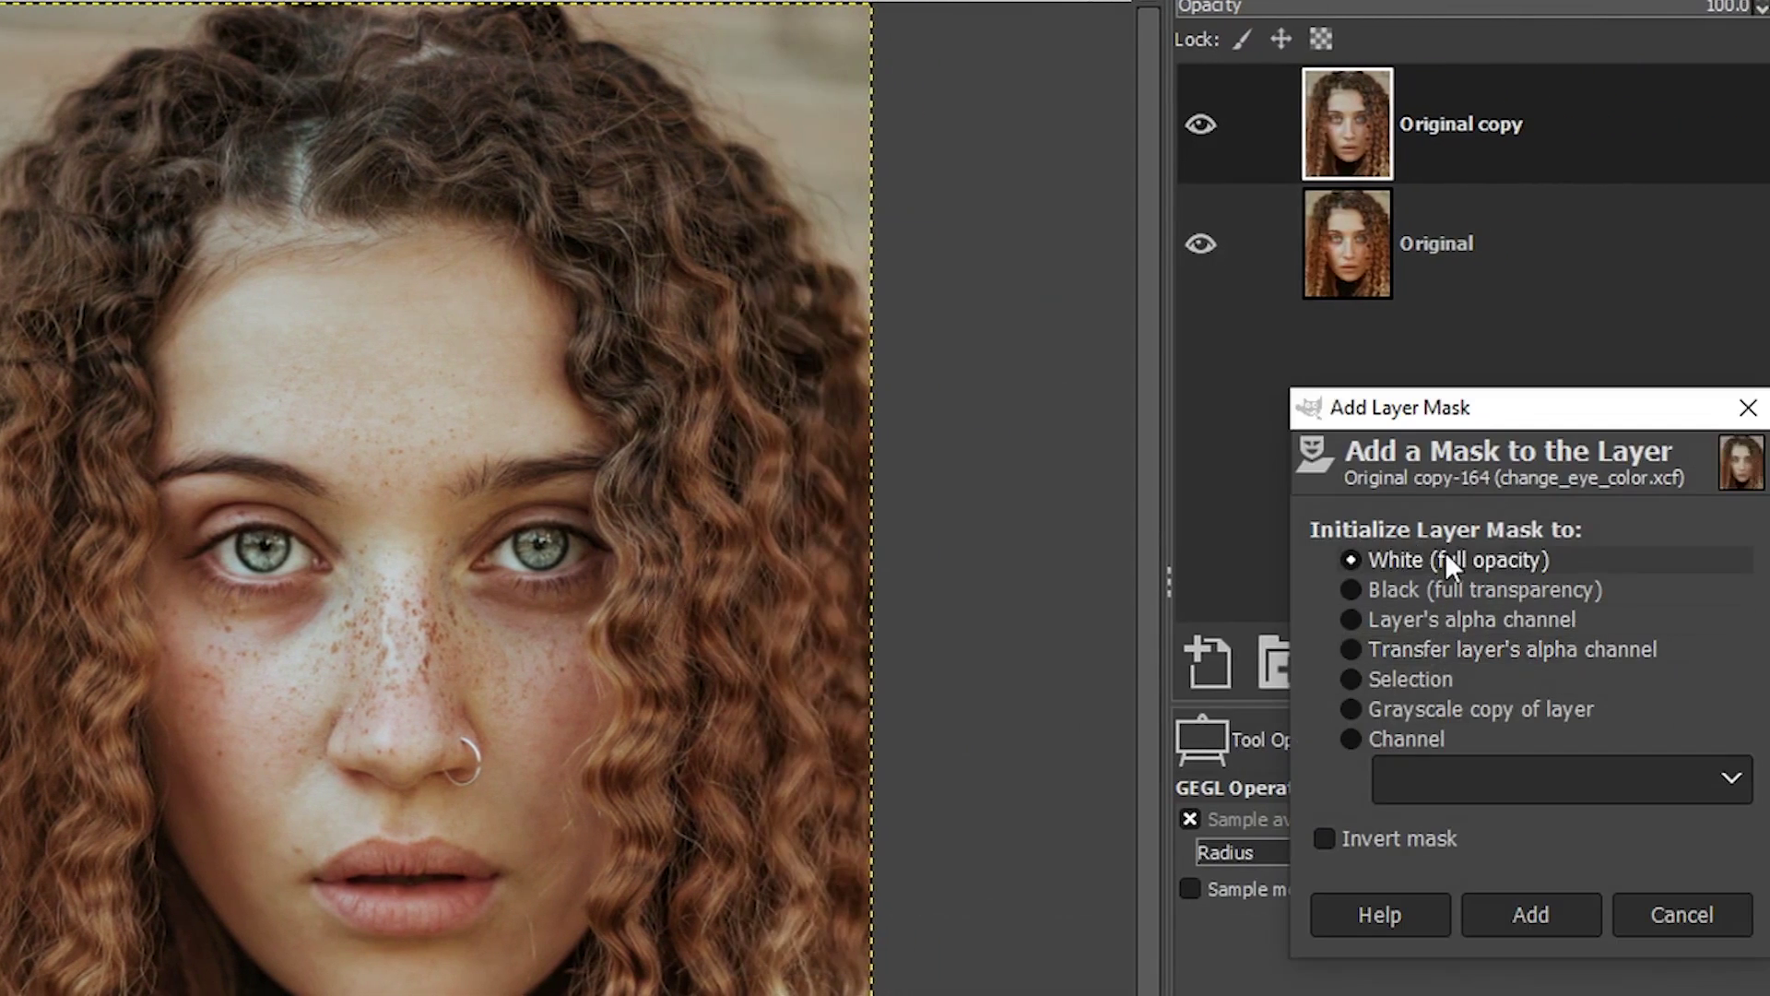
left_click(1531, 915)
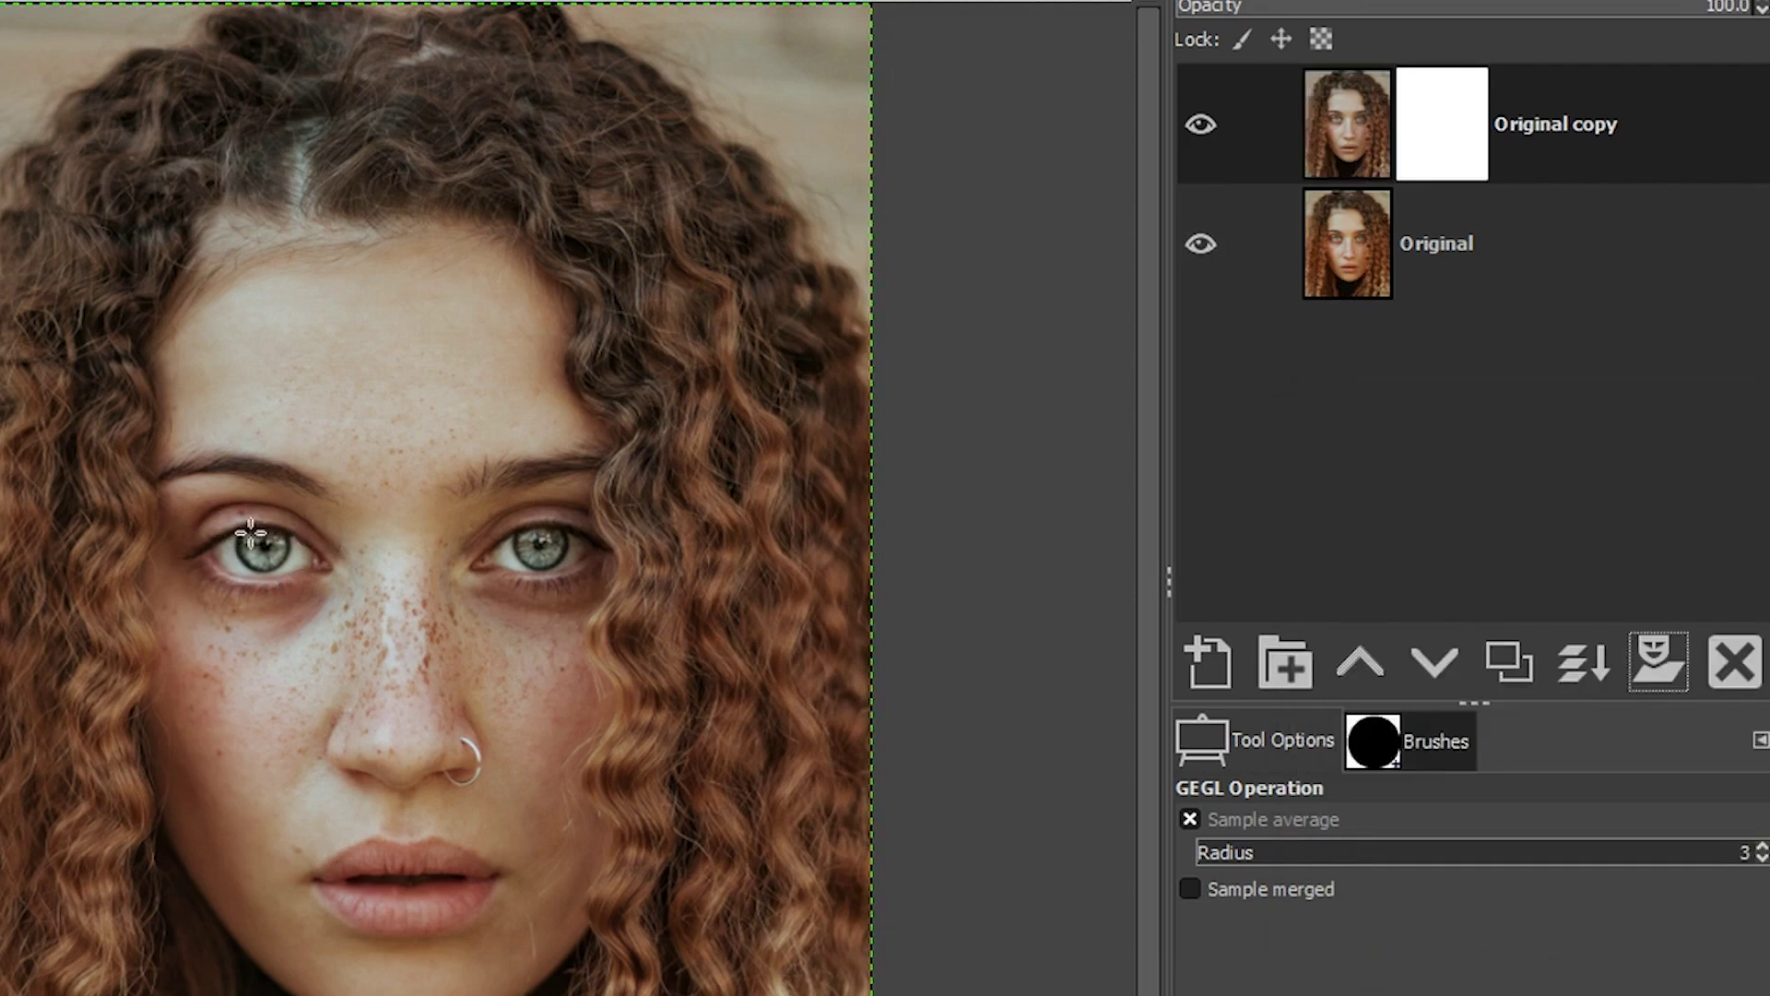
key("z")
left_click(401, 562)
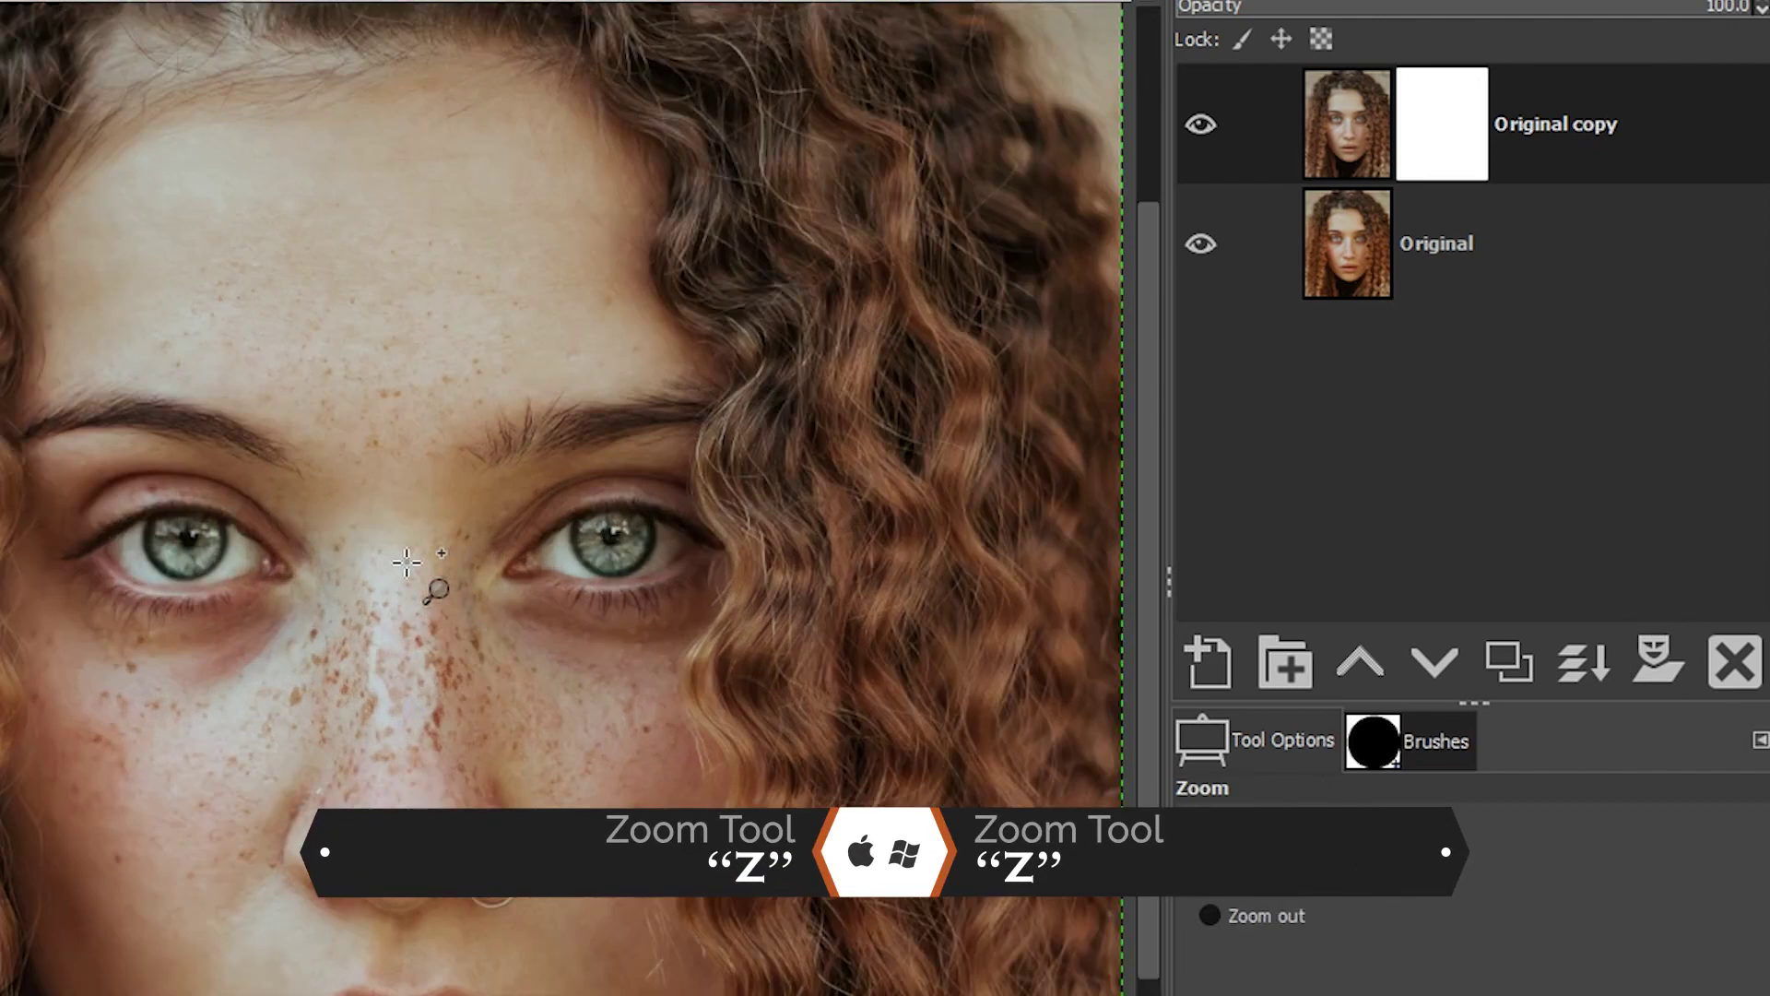
left_click(406, 563)
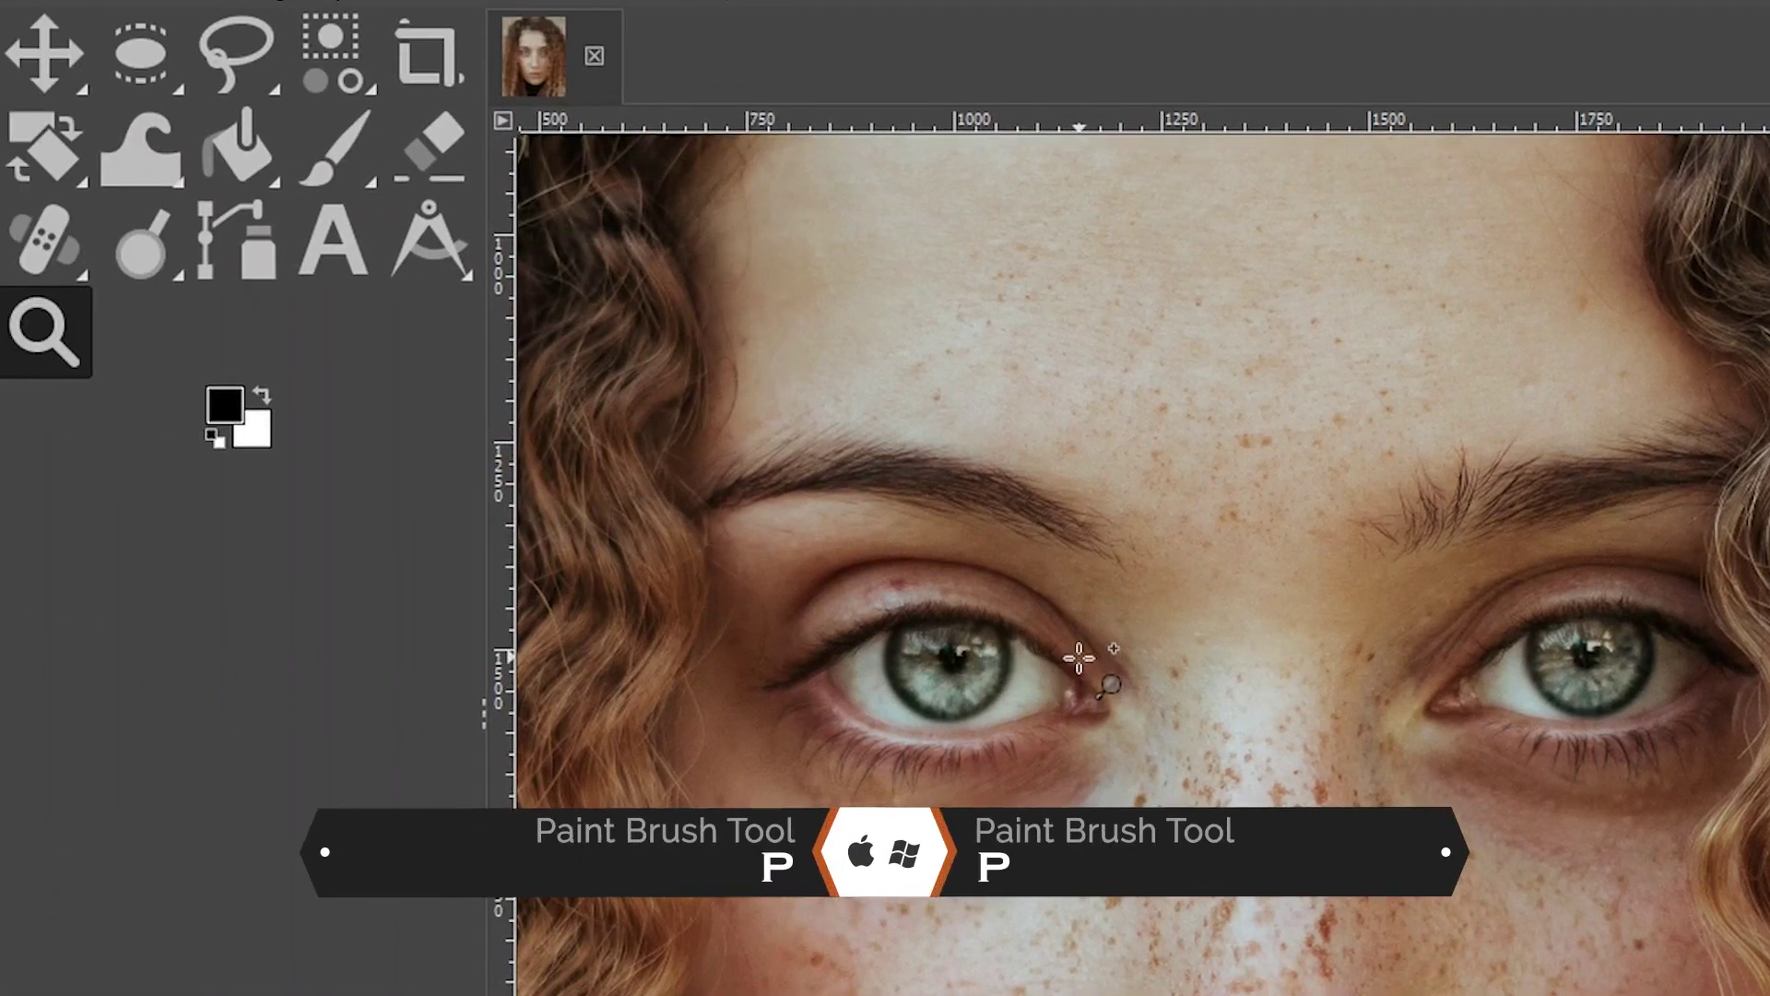
Step: Select the Paintbrush with black as the foreground colour for painting the irises
key("p")
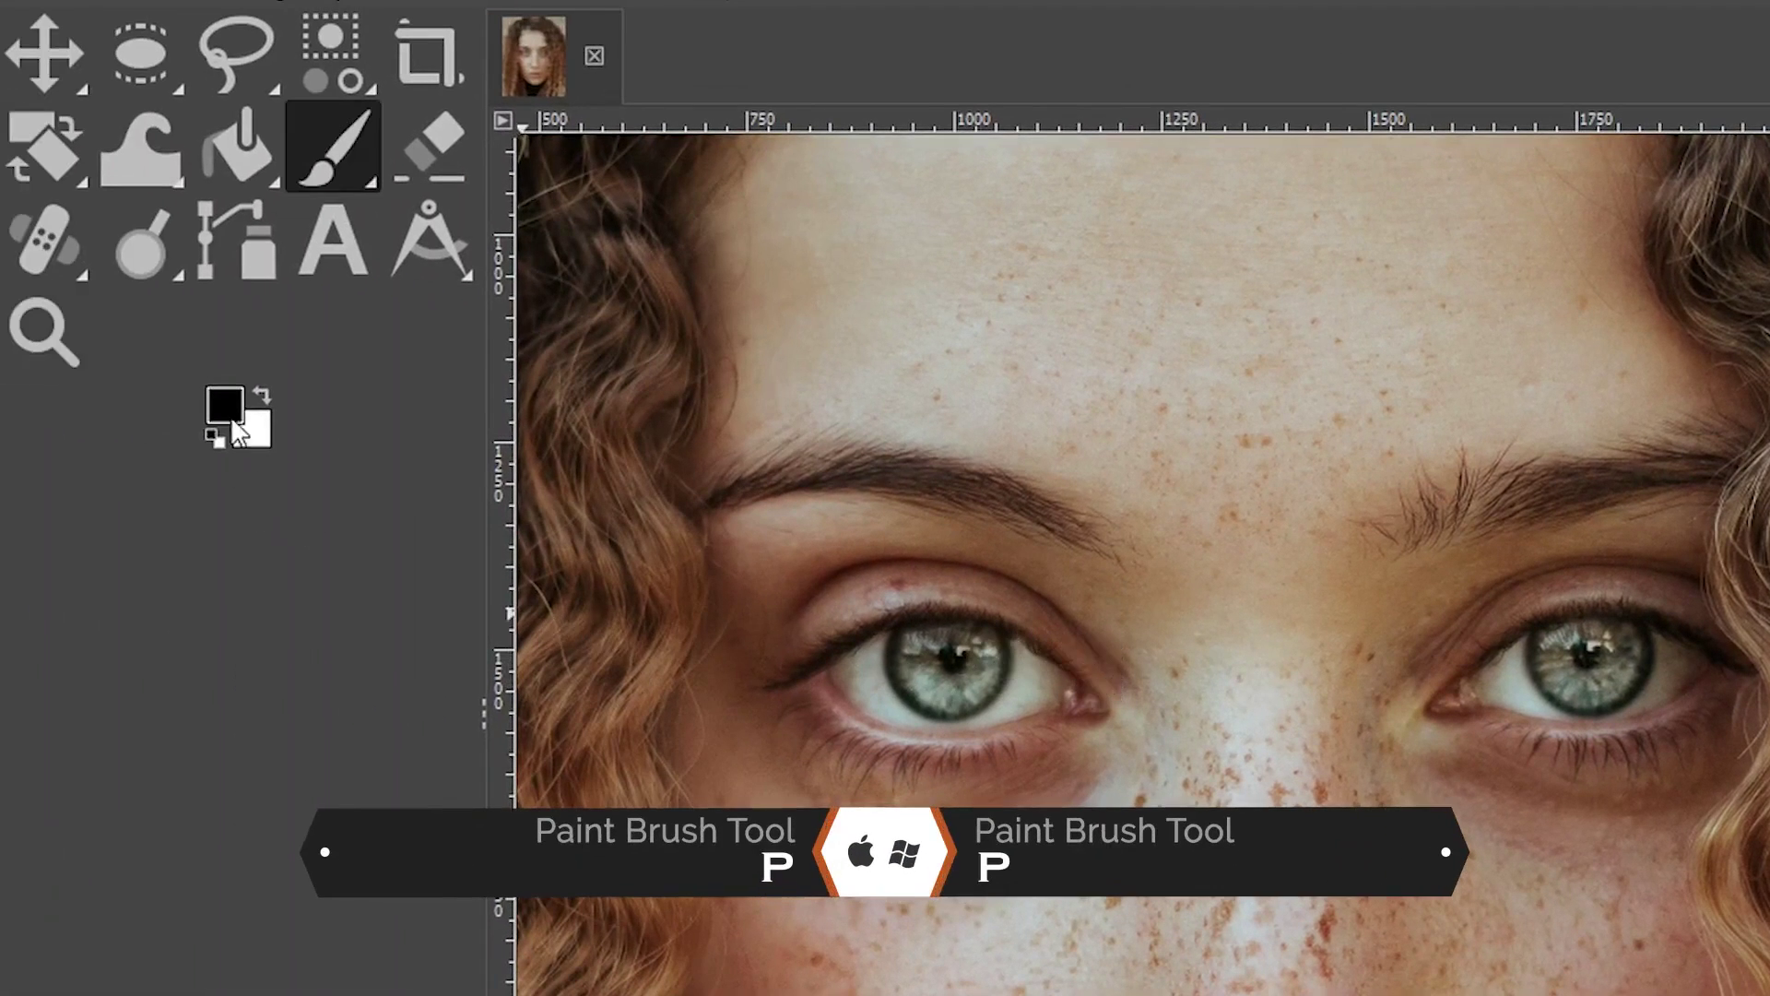
left_click(242, 414)
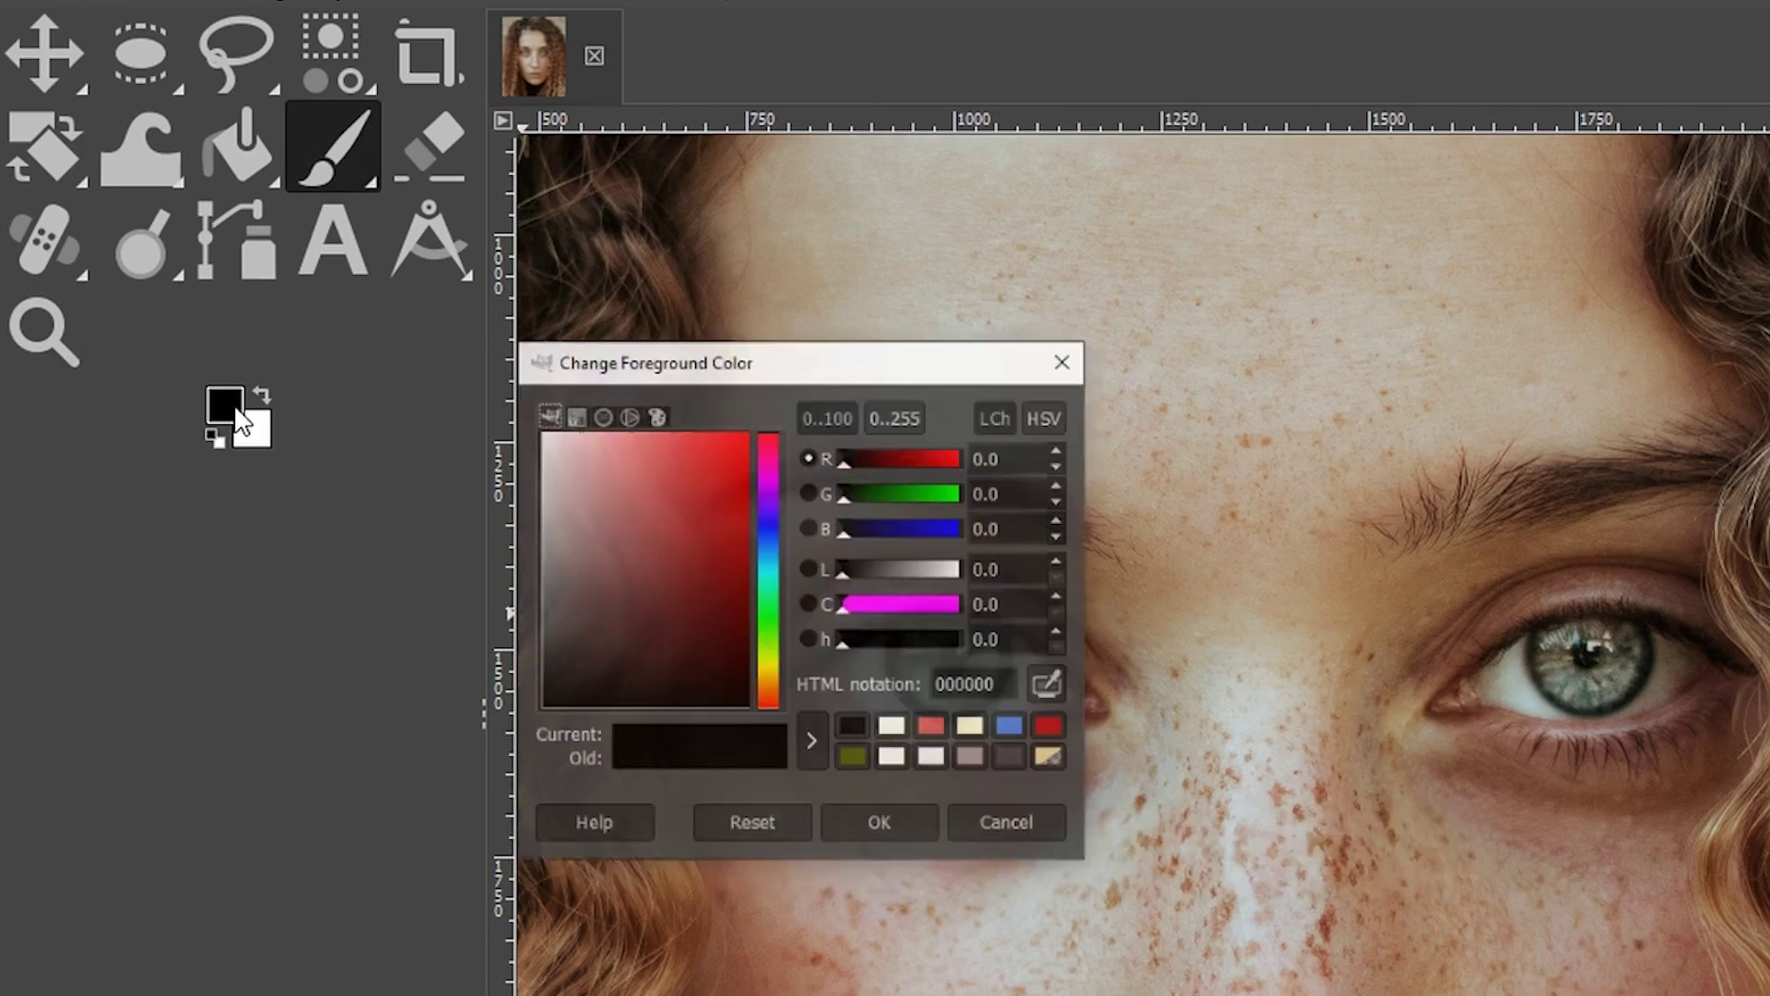
left_click(893, 864)
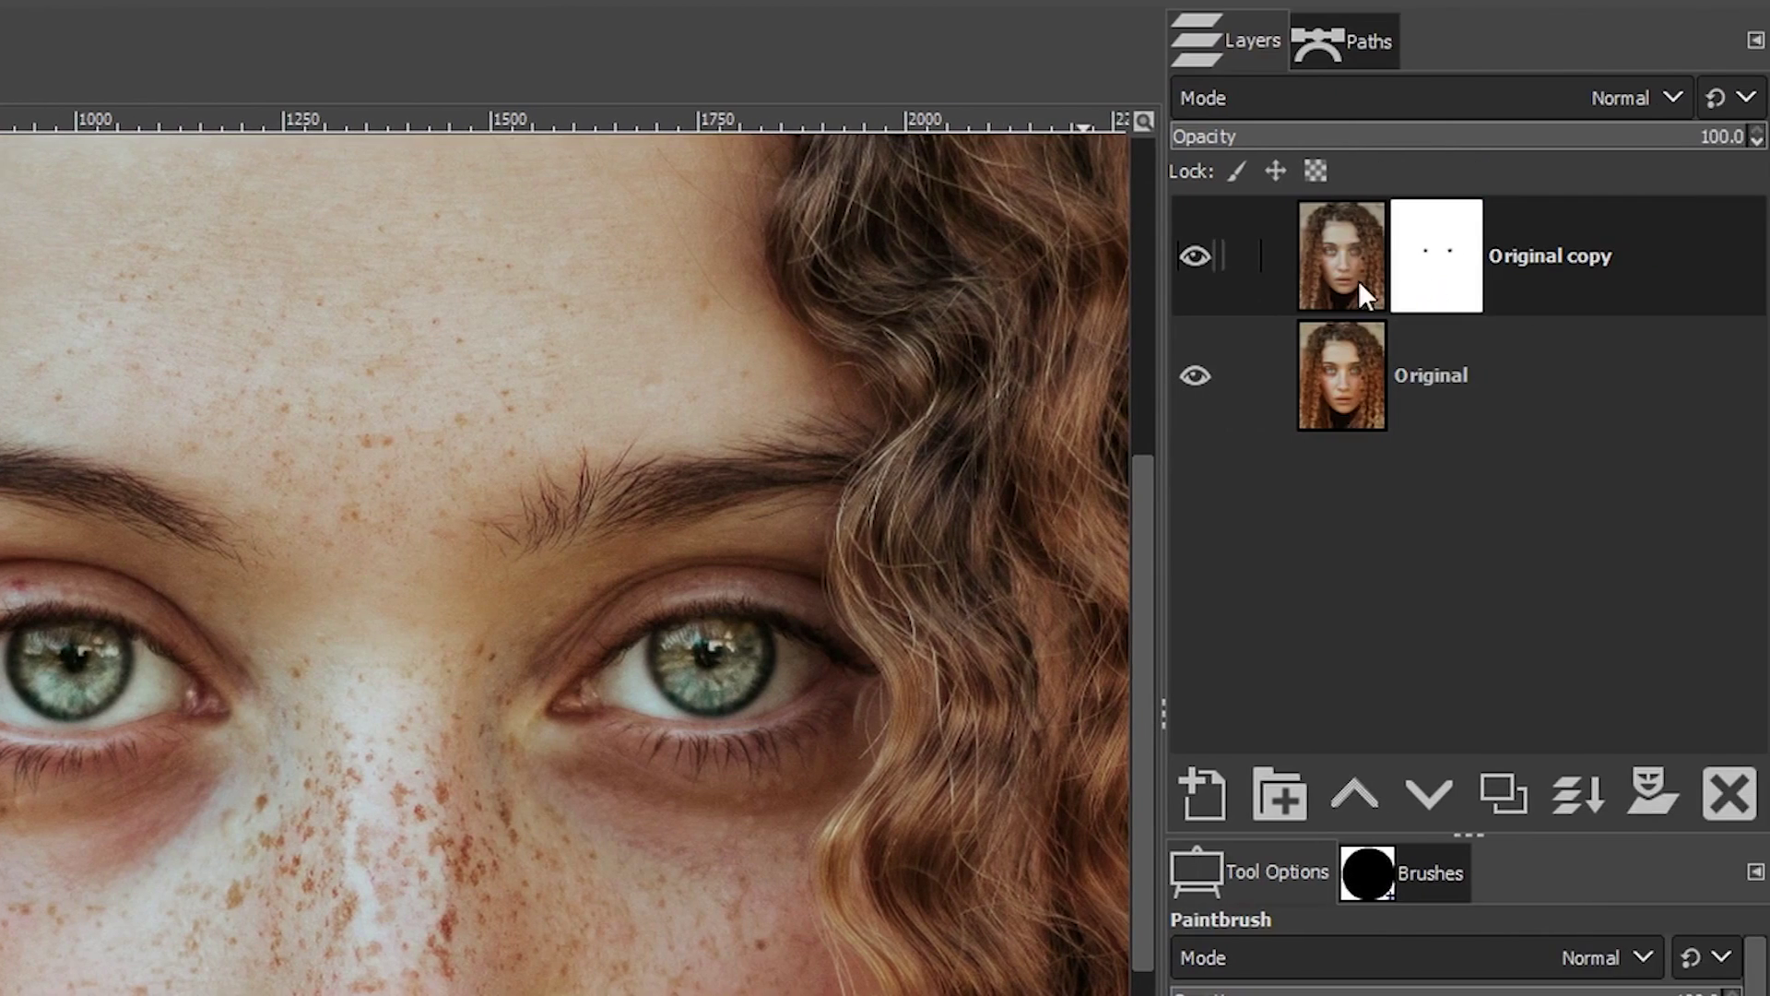
Step: Use New from Visible to add a 'Visible' layer merging the muted portrait and coloured irises
right_click(1560, 282)
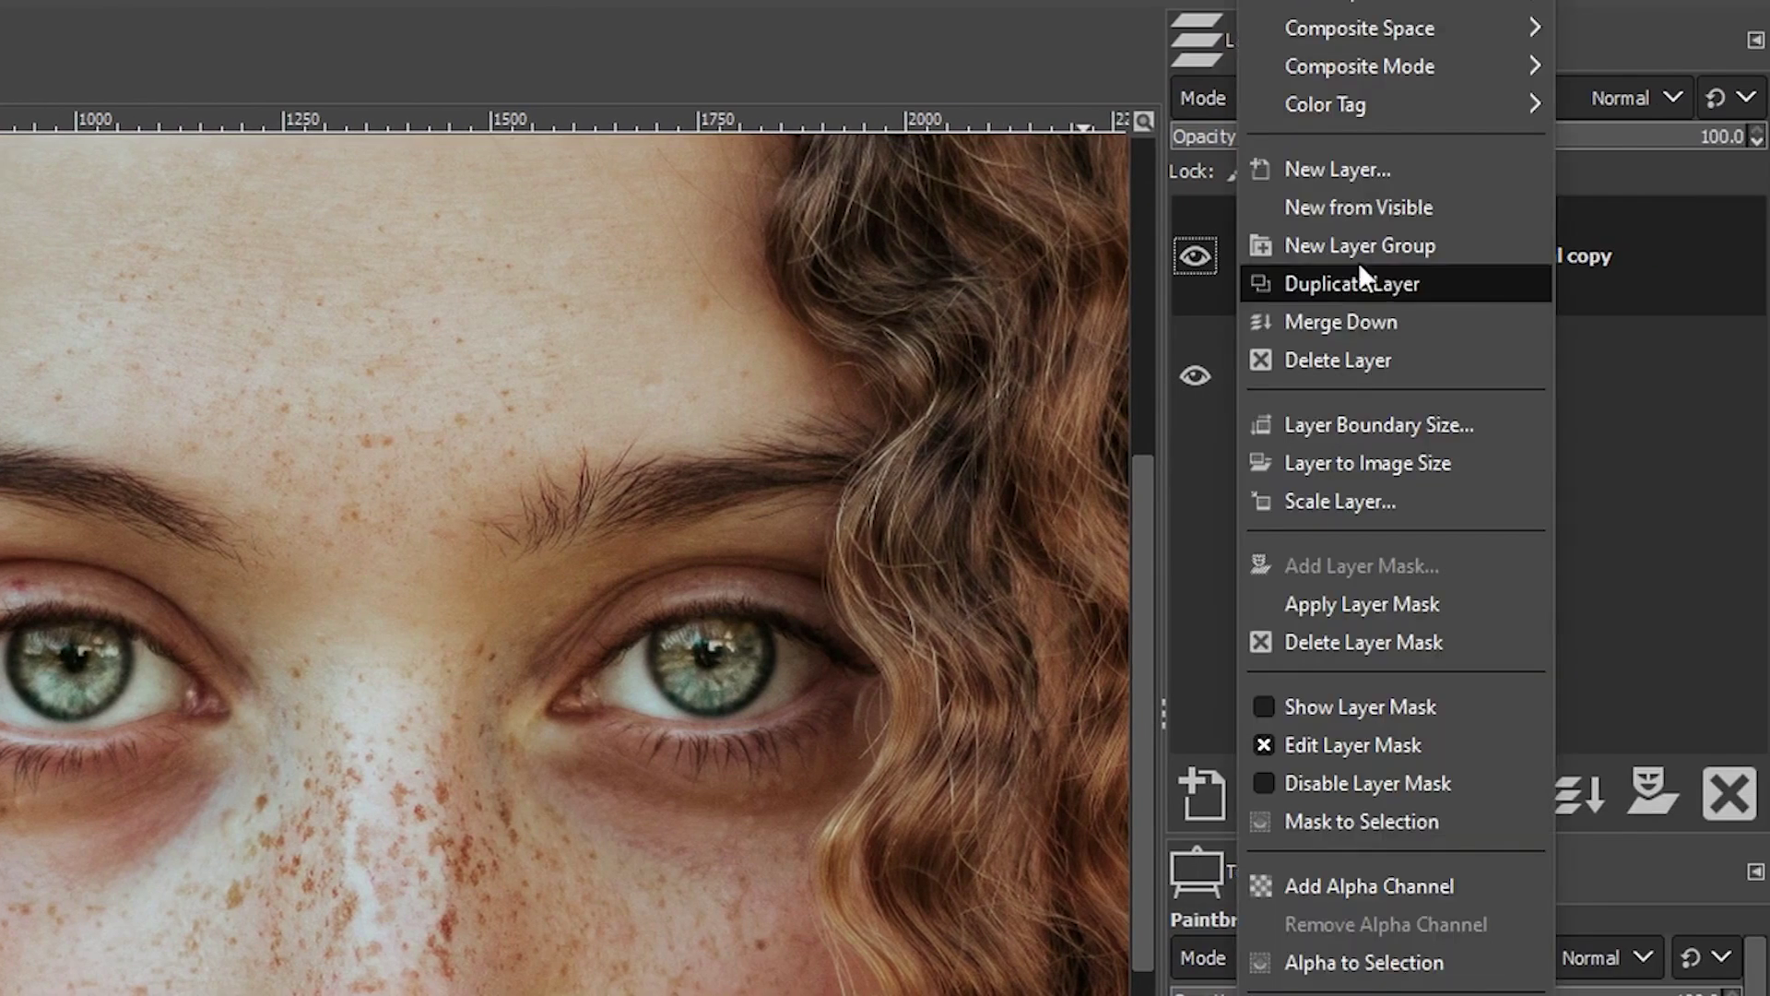
left_click(1476, 210)
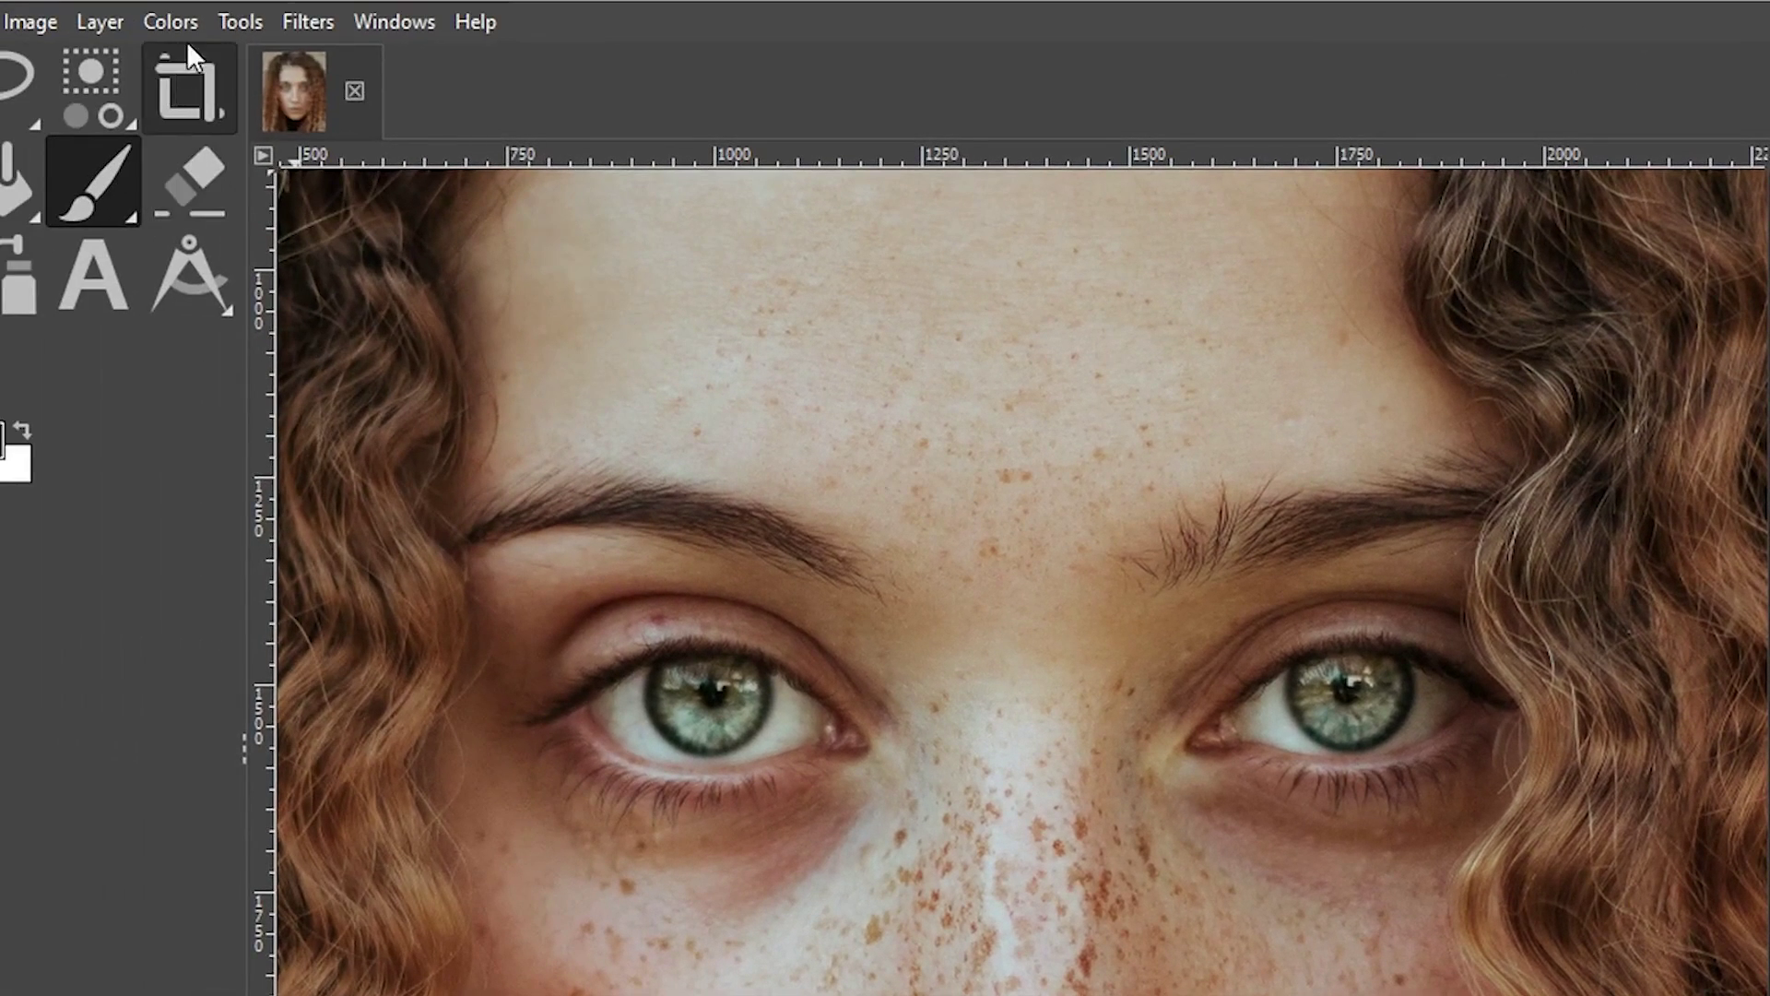
Step: Fully desaturate the Visible layer with Hue-Saturation at -100 saturation
left_click(184, 24)
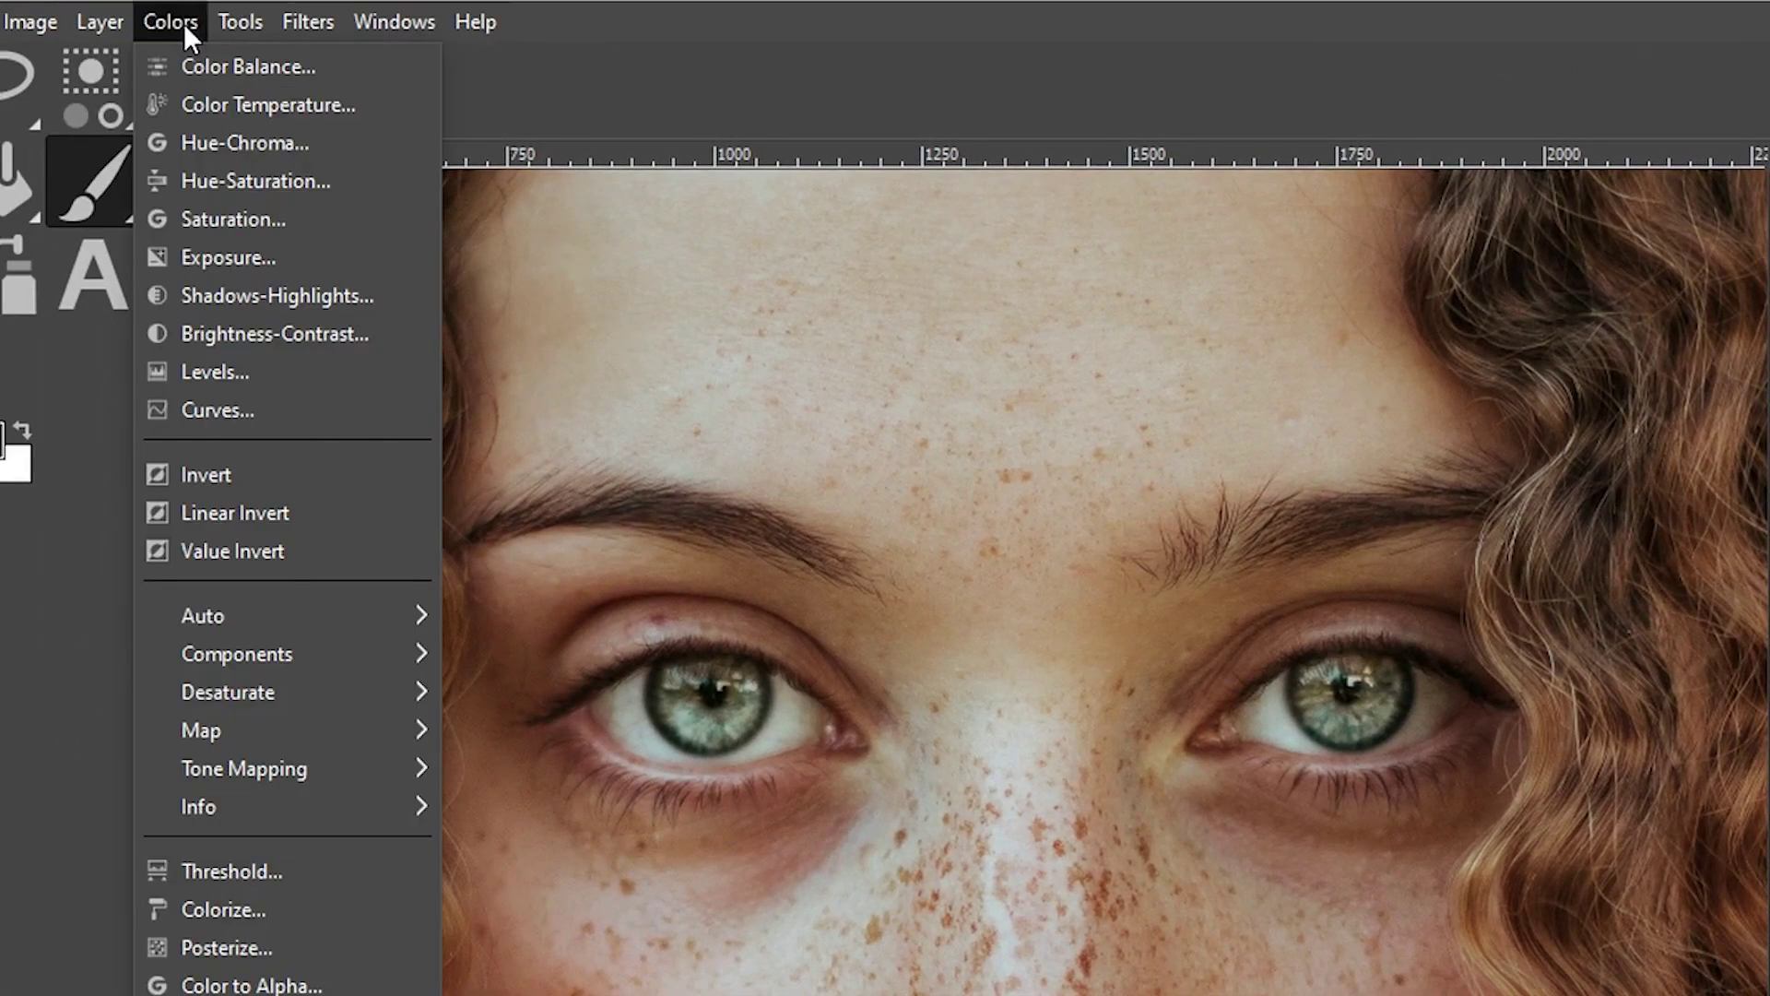
left_click(206, 190)
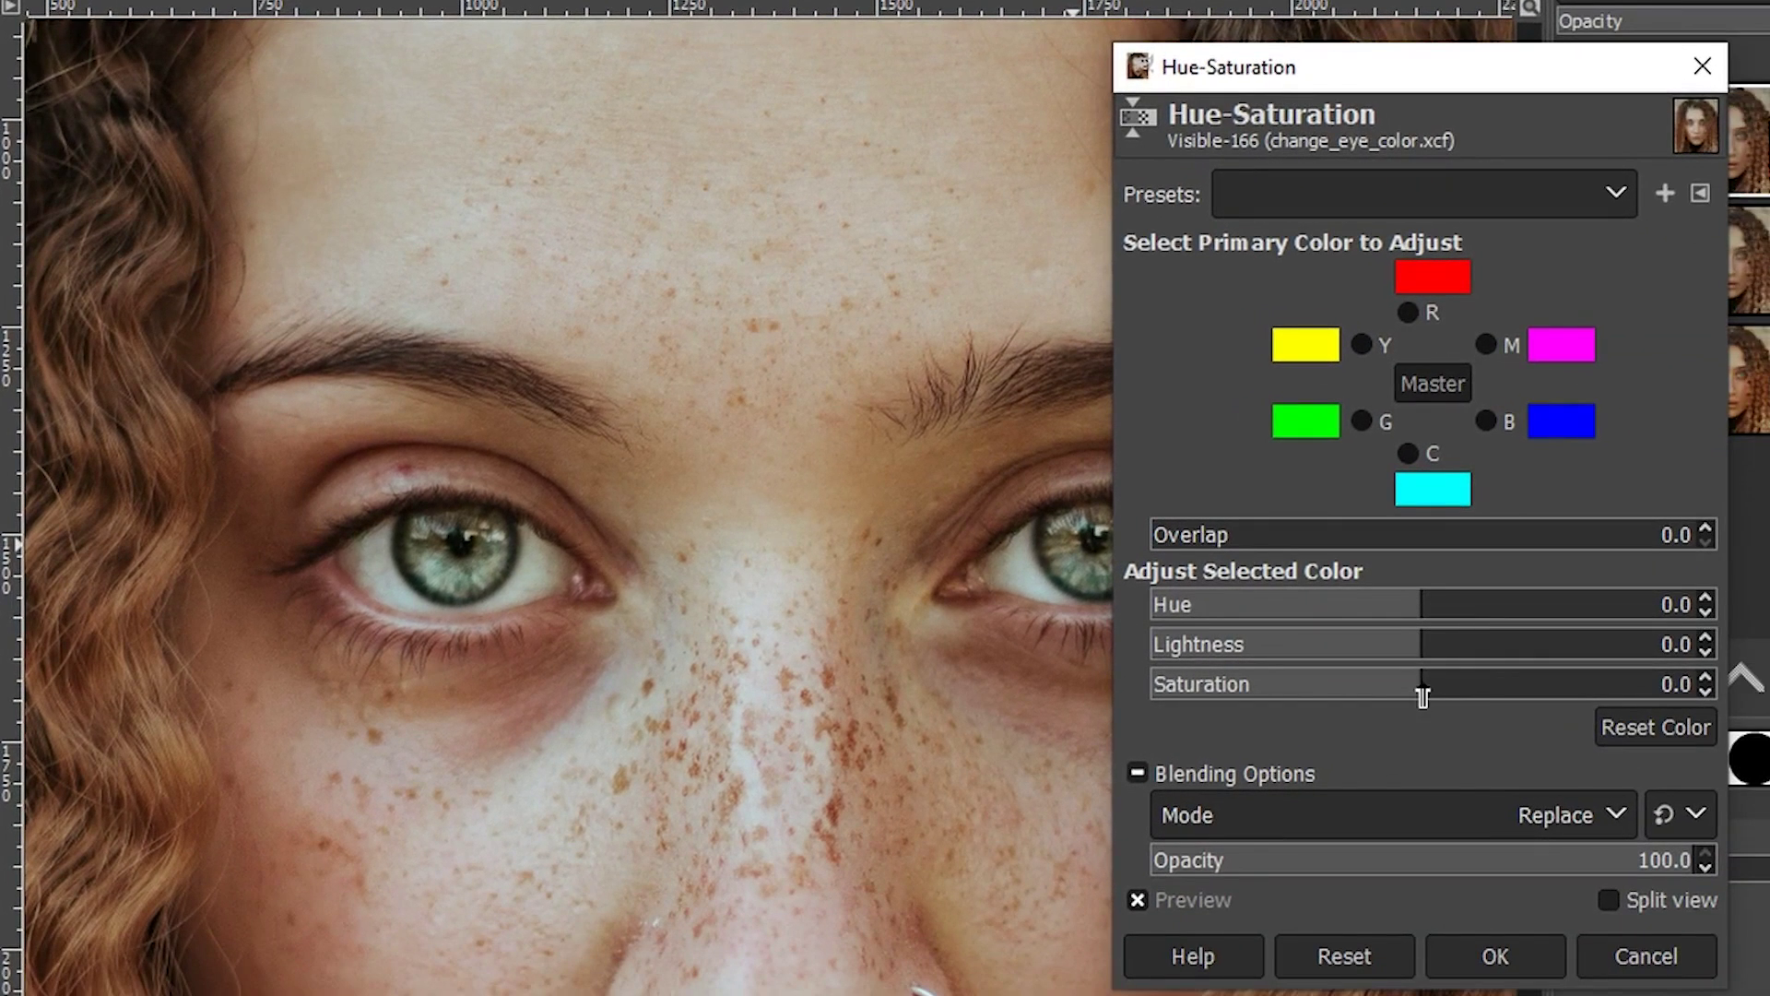
left_click_drag(1513, 745, 1226, 759)
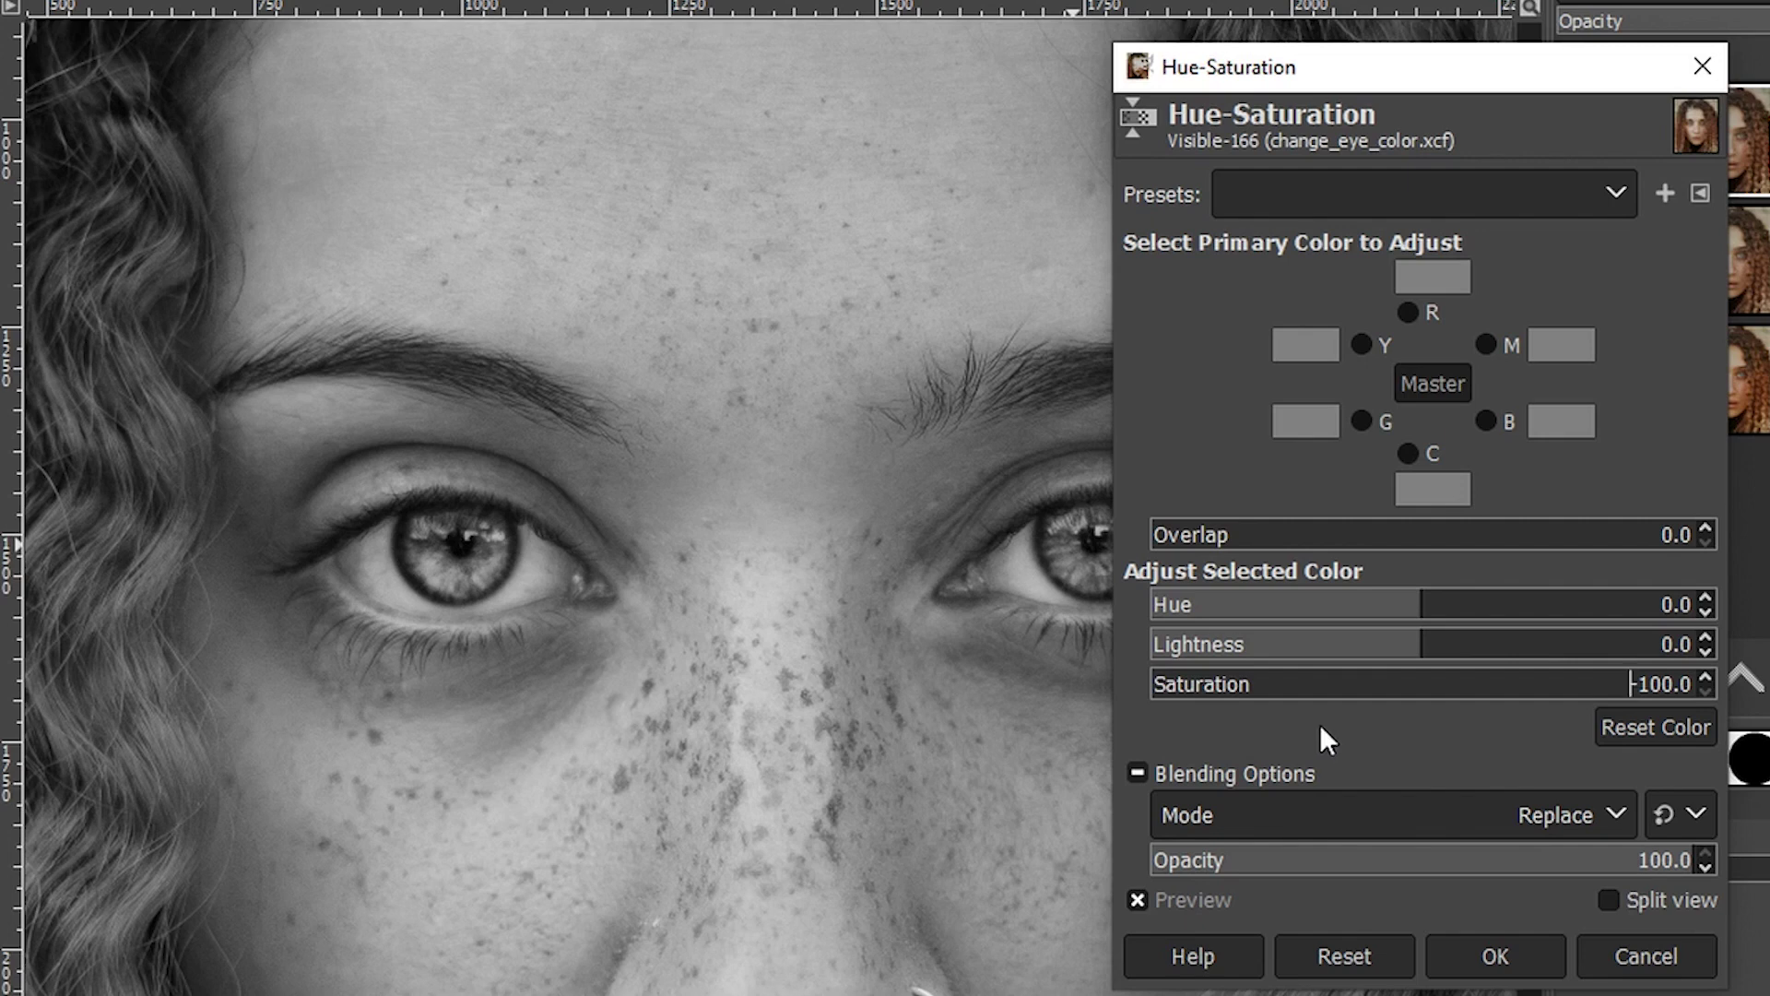
left_click(1500, 957)
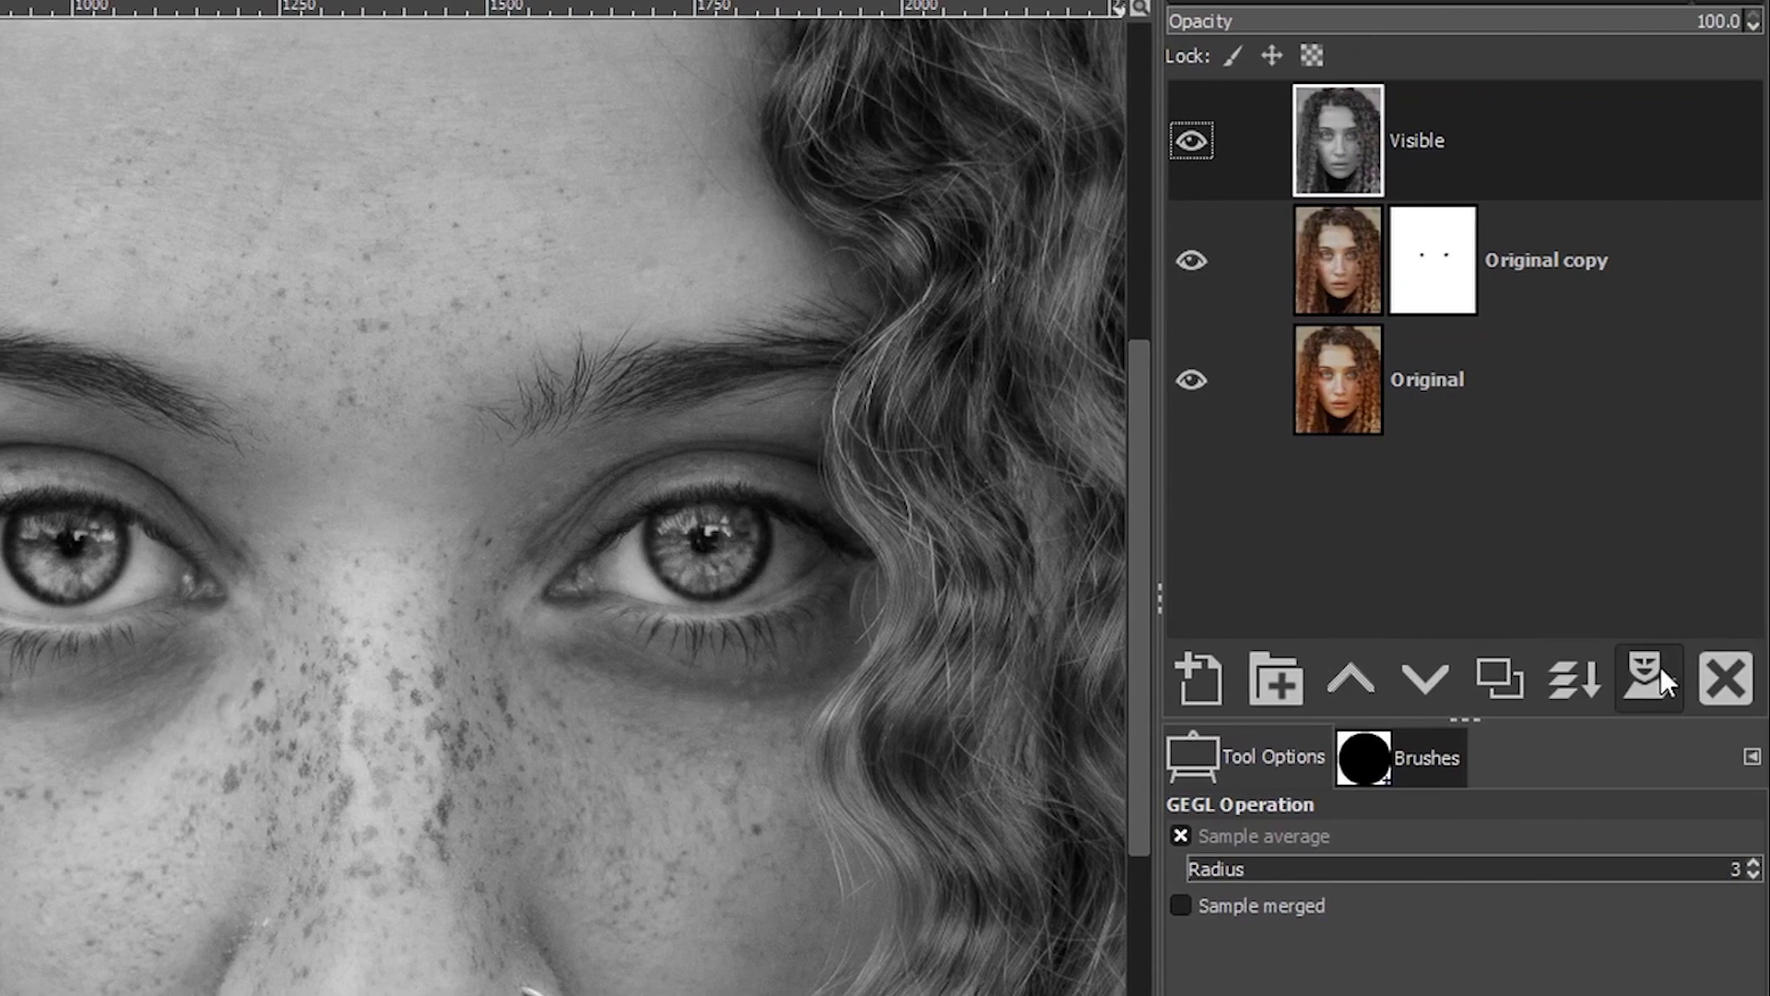
Step: Add a Black (full transparency) layer mask to the Visible layer
left_click(1655, 680)
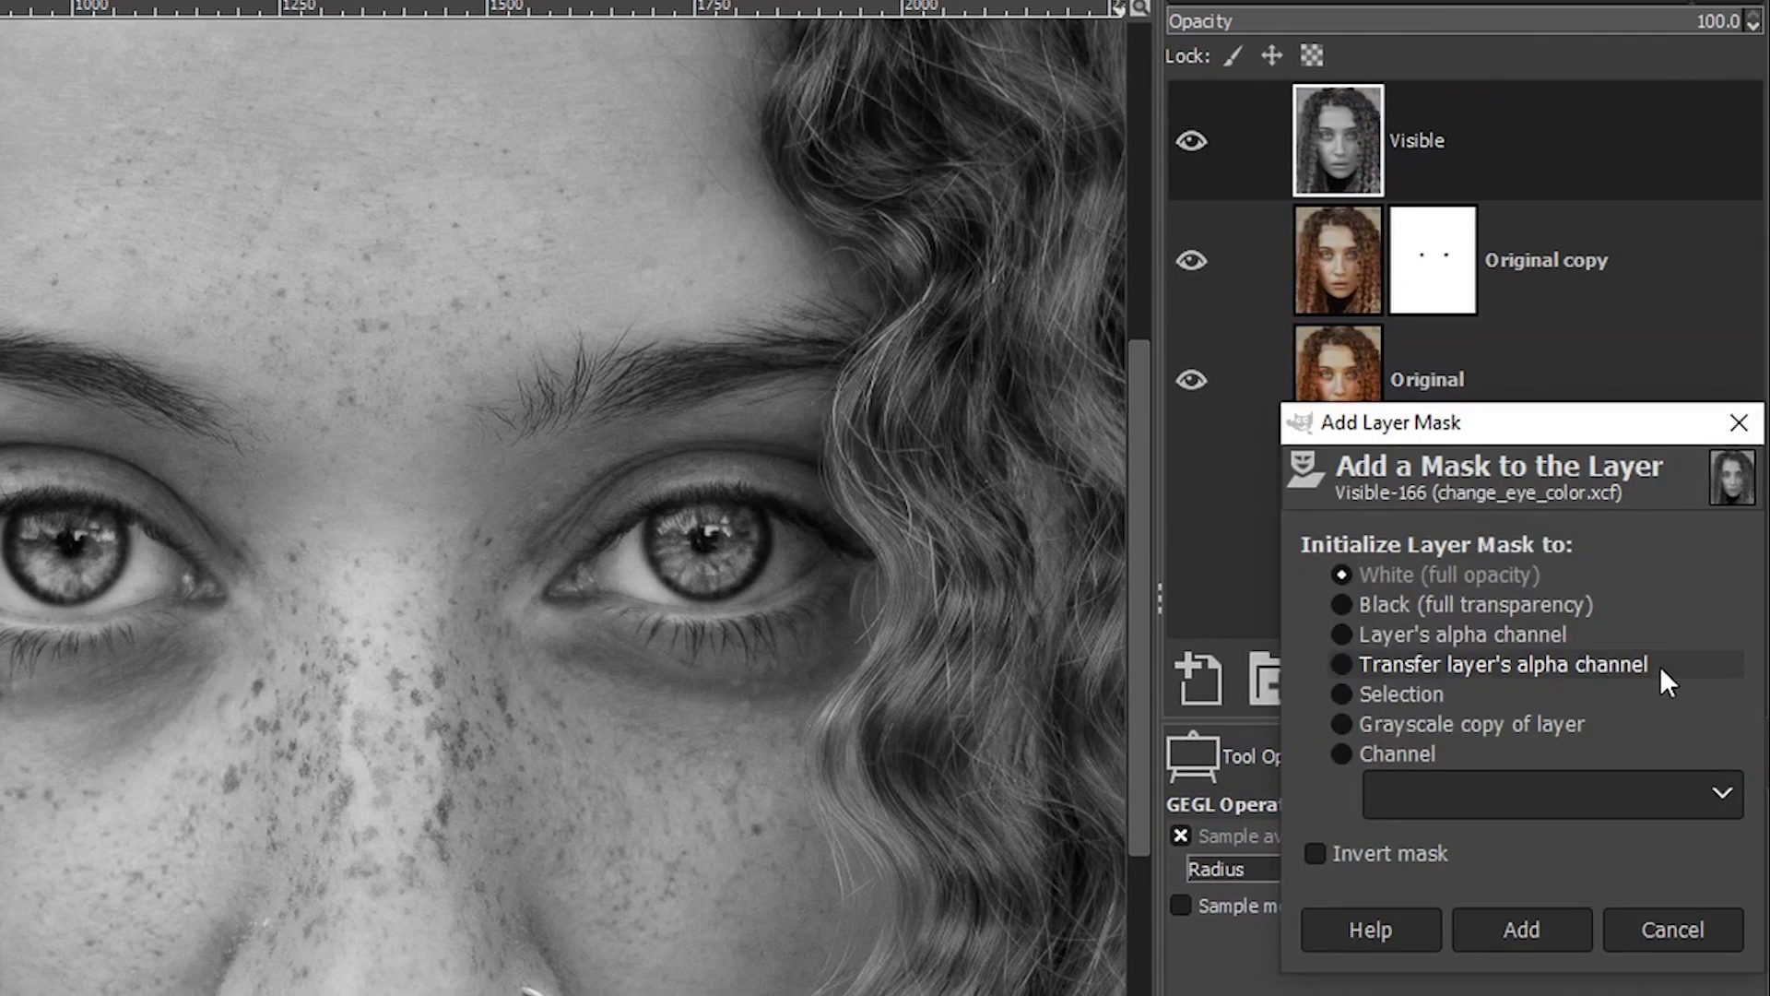
left_click(1435, 605)
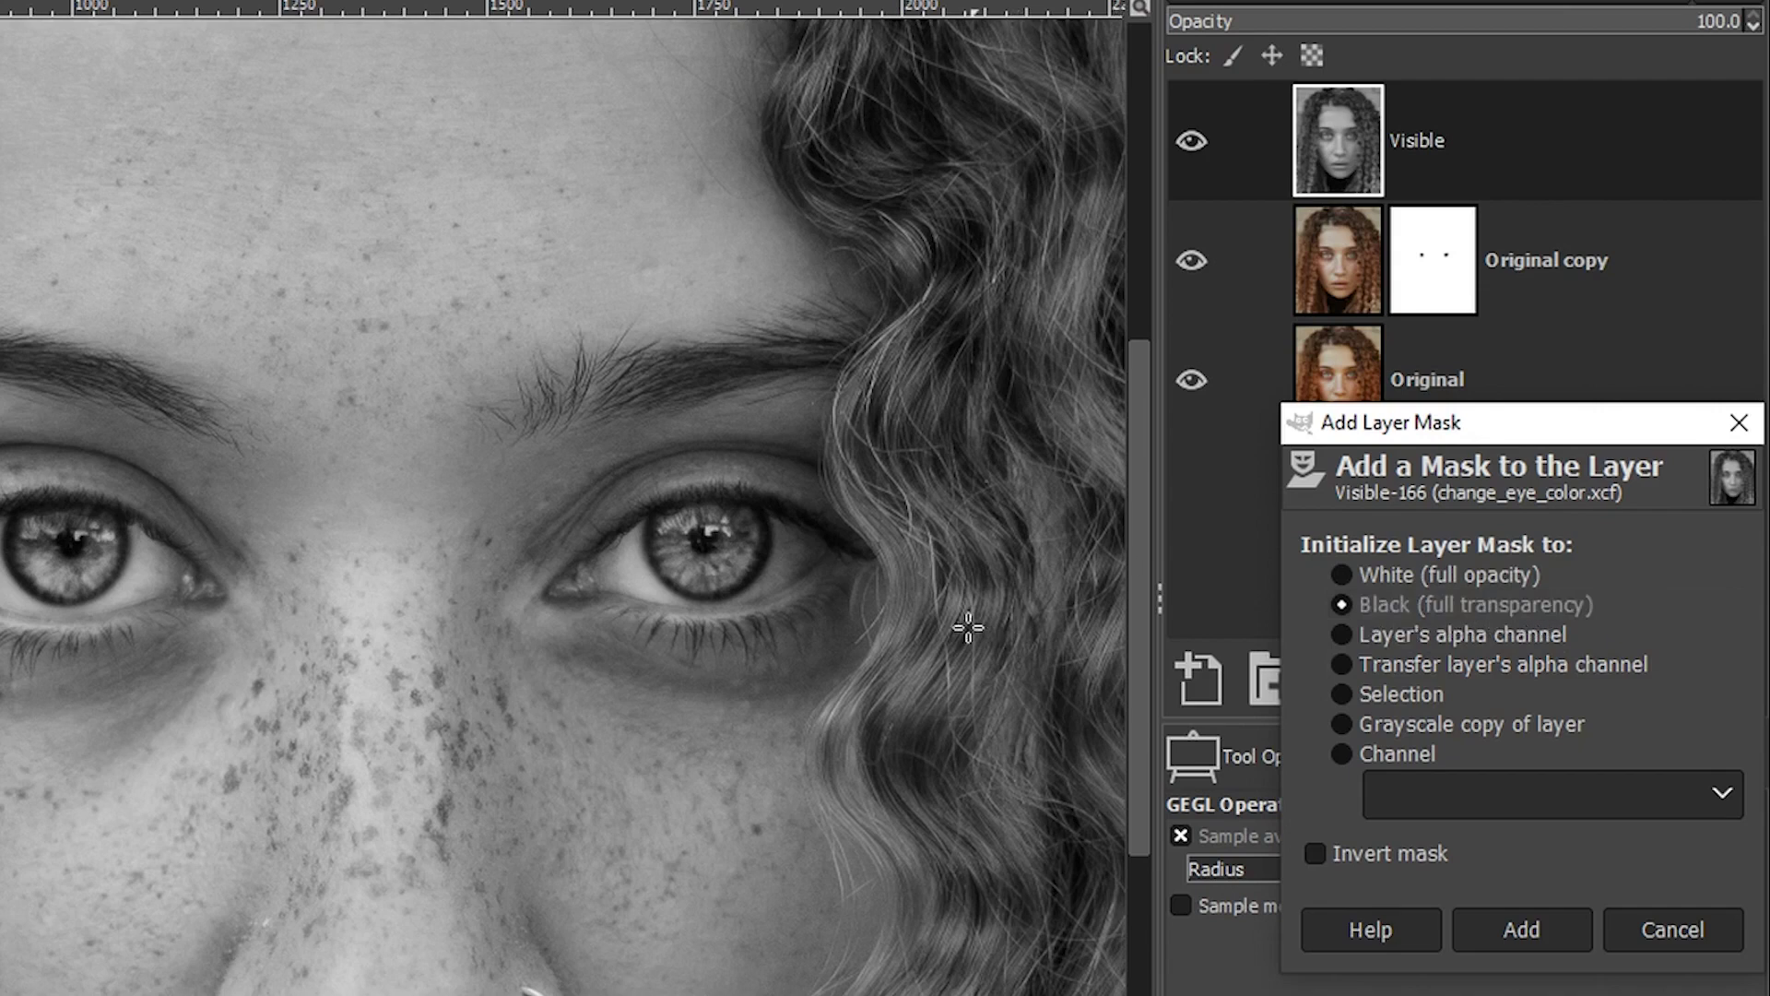
left_click(1514, 930)
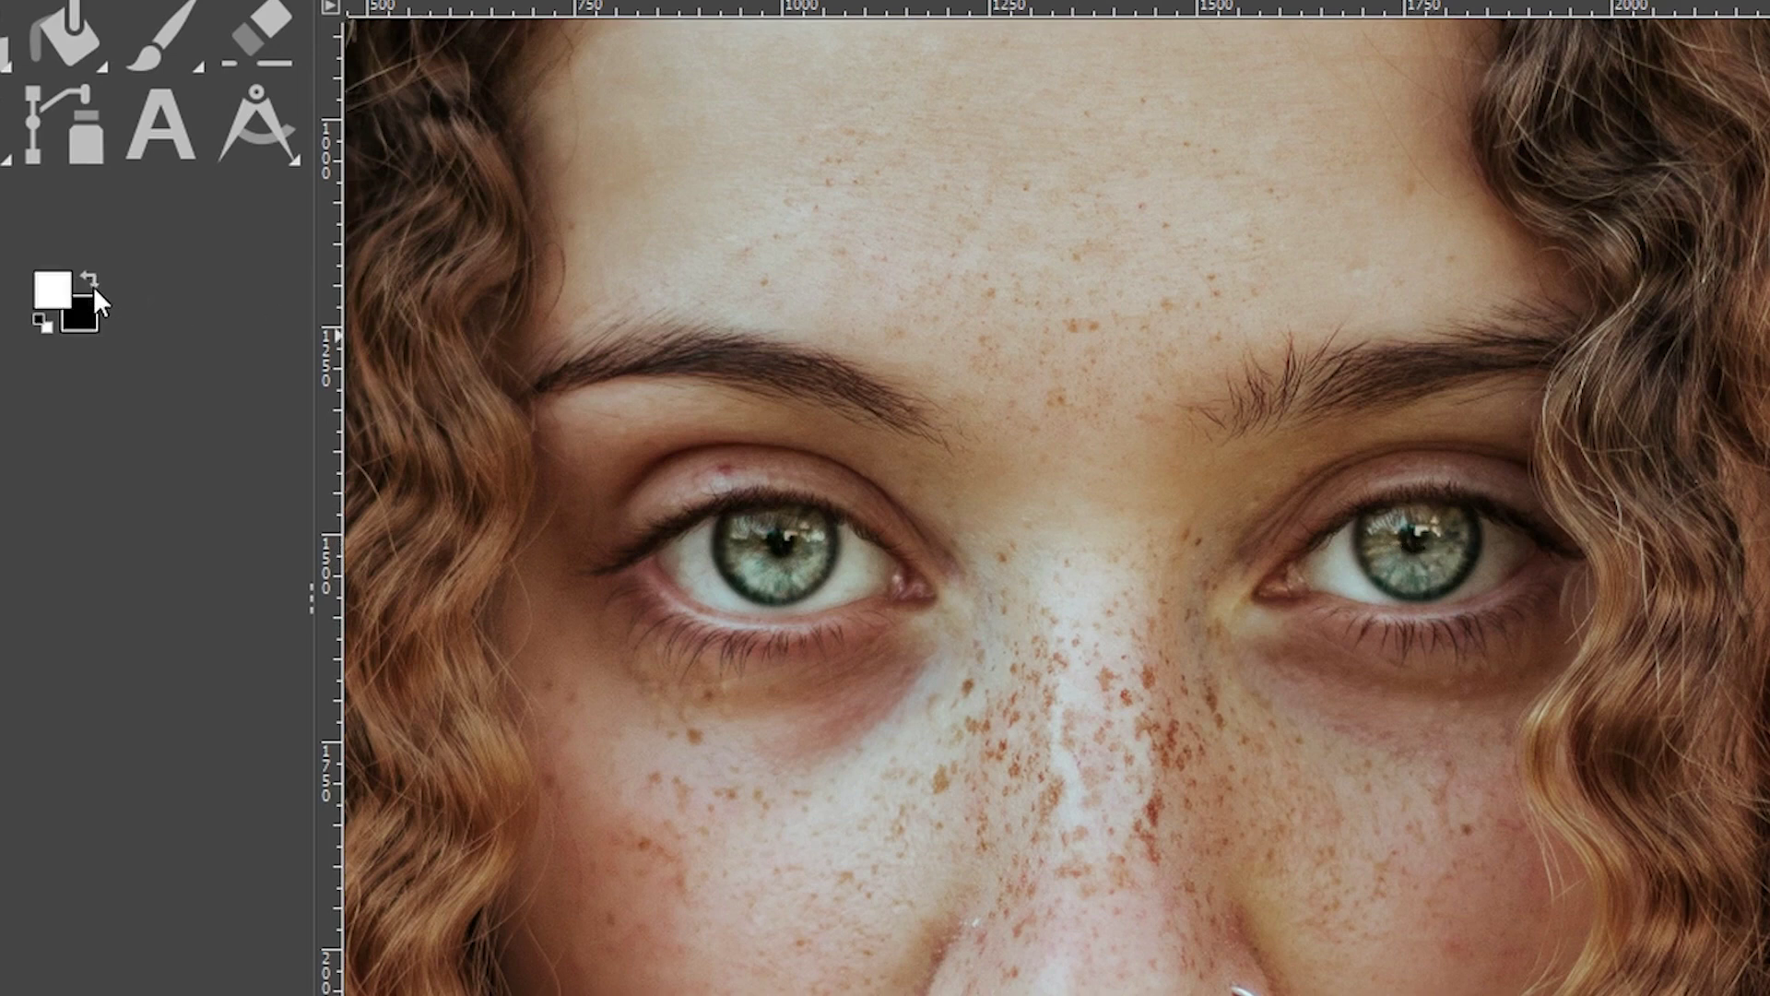
Step: Paint white over both irises on the Visible layer's mask, then target the layer's pixels
left_click(90, 277)
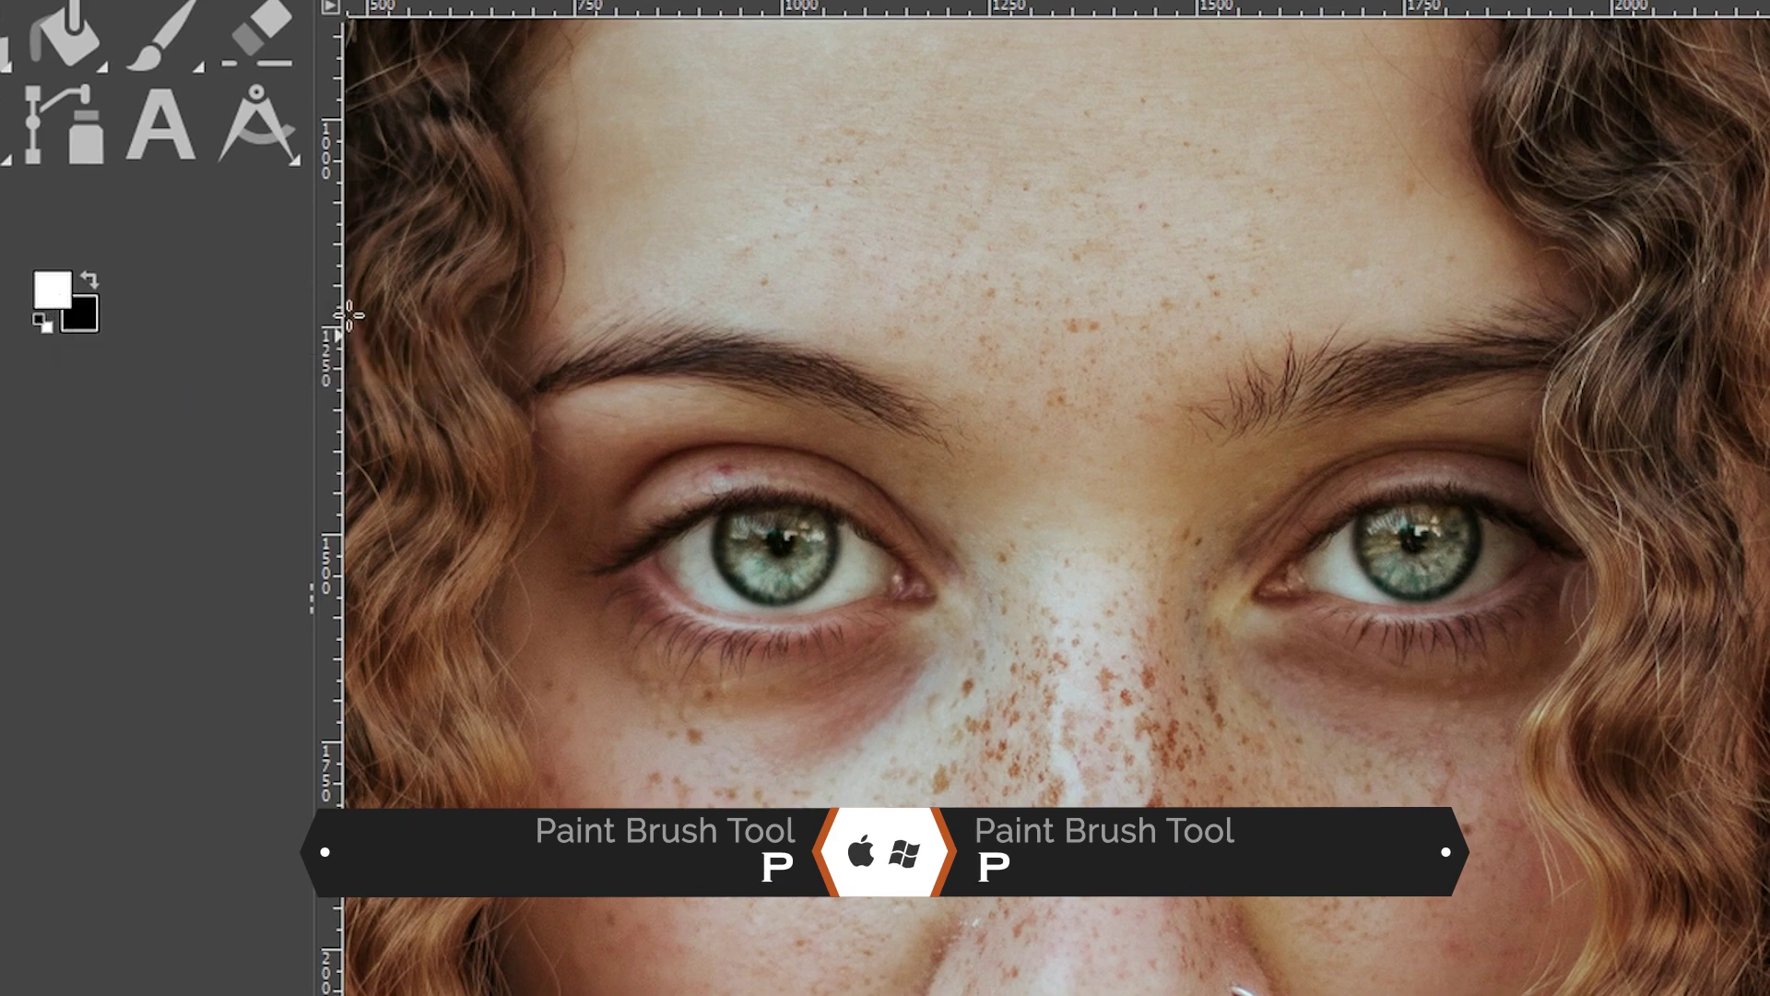
key("p")
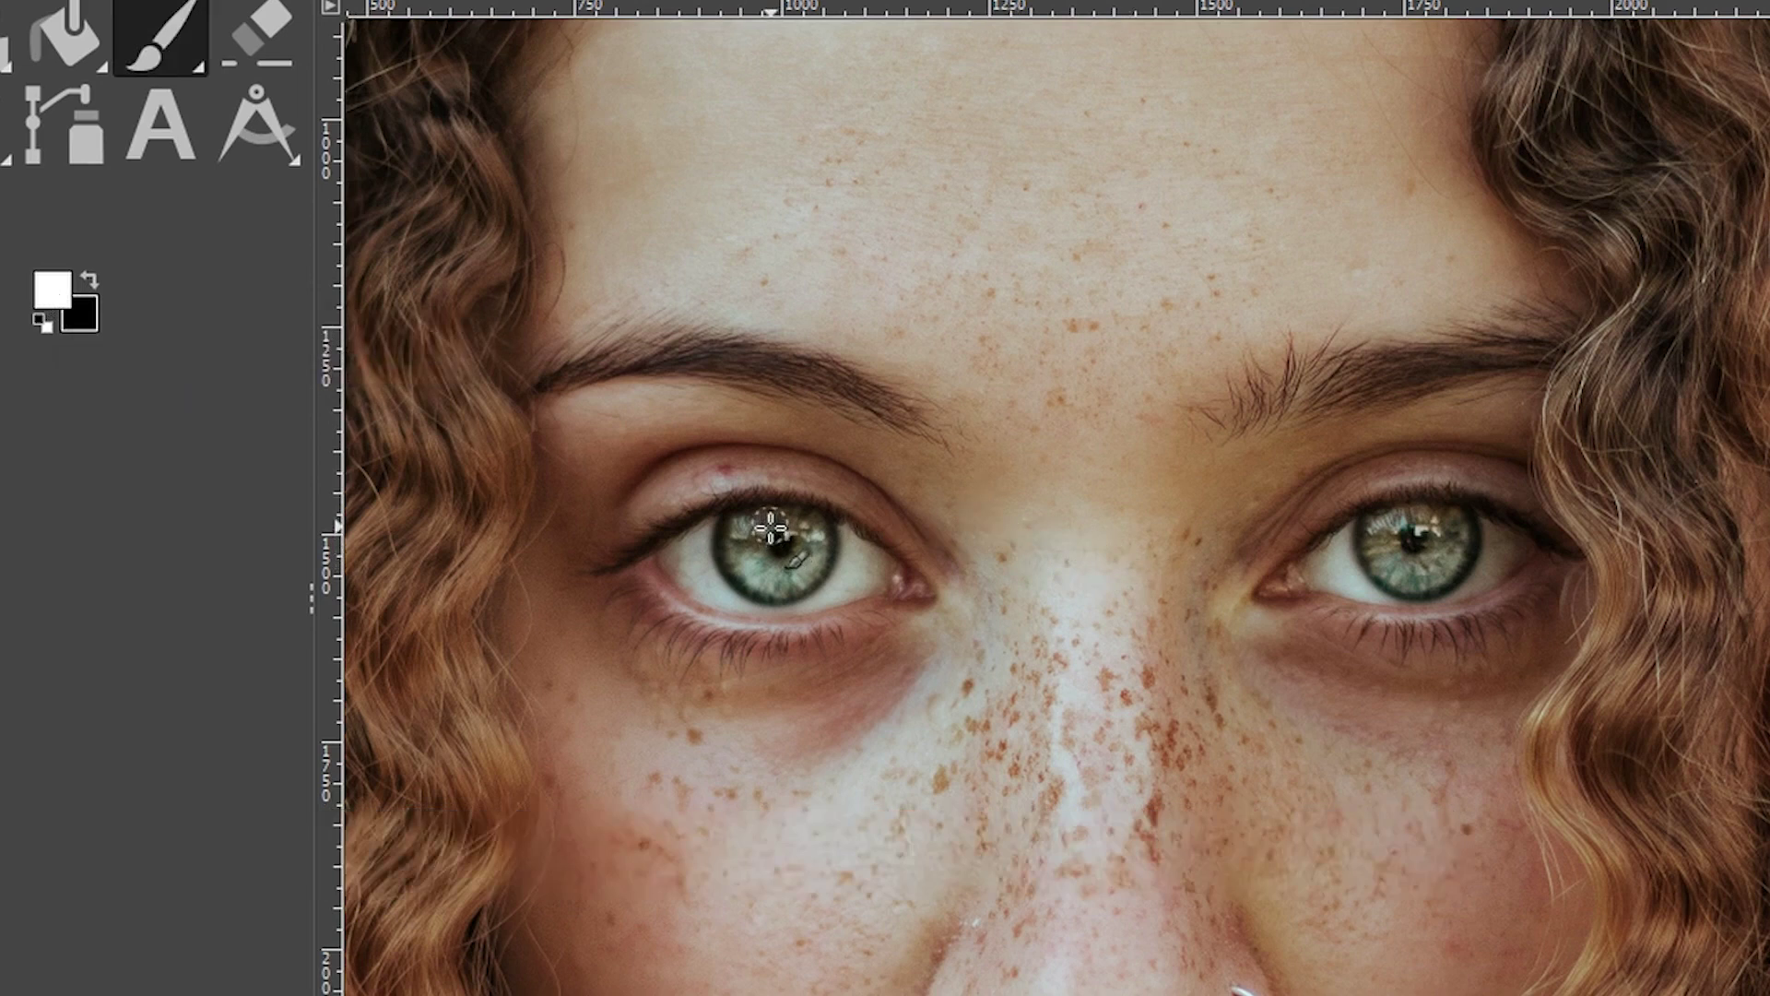
mouse_move(745, 532)
left_mouse_down()
mouse_move(763, 581)
mouse_move(795, 573)
mouse_move(808, 542)
mouse_move(739, 556)
mouse_move(760, 545)
left_mouse_up()
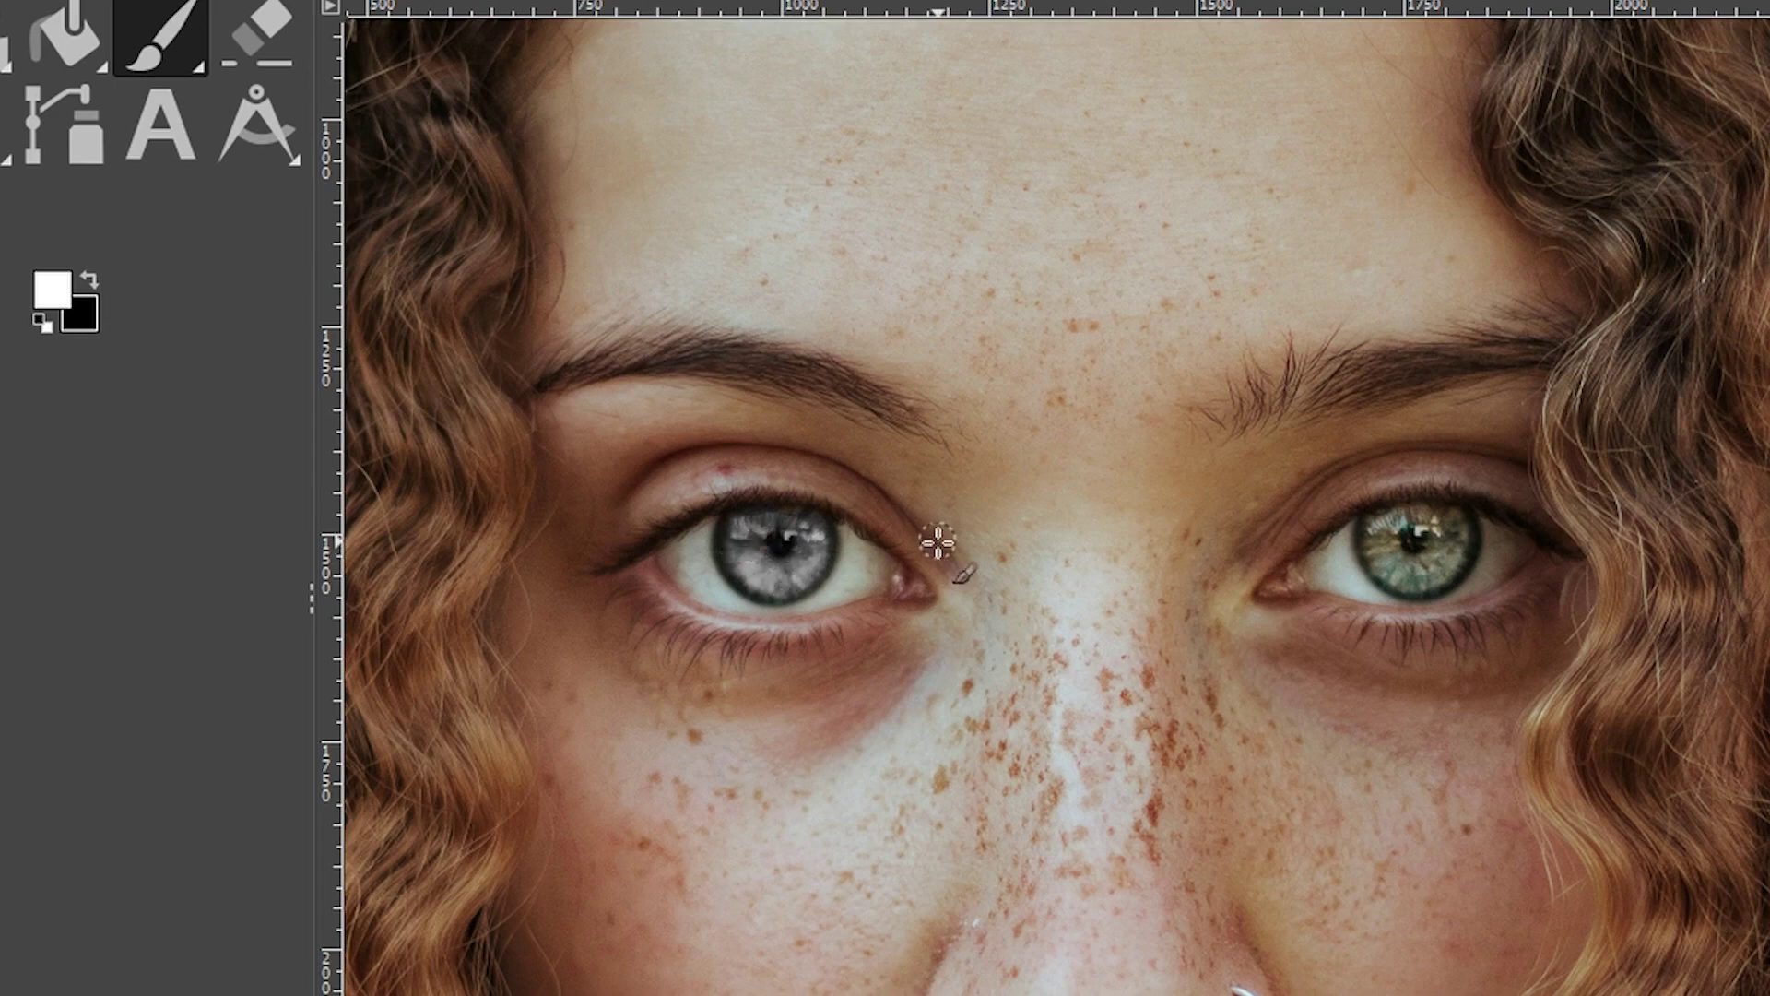
mouse_move(1423, 513)
left_mouse_down()
mouse_move(1374, 548)
mouse_move(1394, 573)
mouse_move(1438, 569)
mouse_move(1421, 540)
mouse_move(1411, 565)
mouse_move(1443, 555)
mouse_move(1442, 527)
mouse_move(1398, 524)
mouse_move(1379, 551)
mouse_move(1396, 572)
mouse_move(1440, 570)
mouse_move(1449, 539)
mouse_move(1414, 564)
mouse_move(1442, 531)
mouse_move(1447, 567)
mouse_move(1409, 567)
mouse_move(1430, 553)
mouse_move(1395, 522)
mouse_move(1429, 587)
mouse_move(1397, 531)
mouse_move(1447, 567)
mouse_move(1372, 561)
mouse_move(1413, 526)
mouse_move(1439, 567)
left_mouse_up()
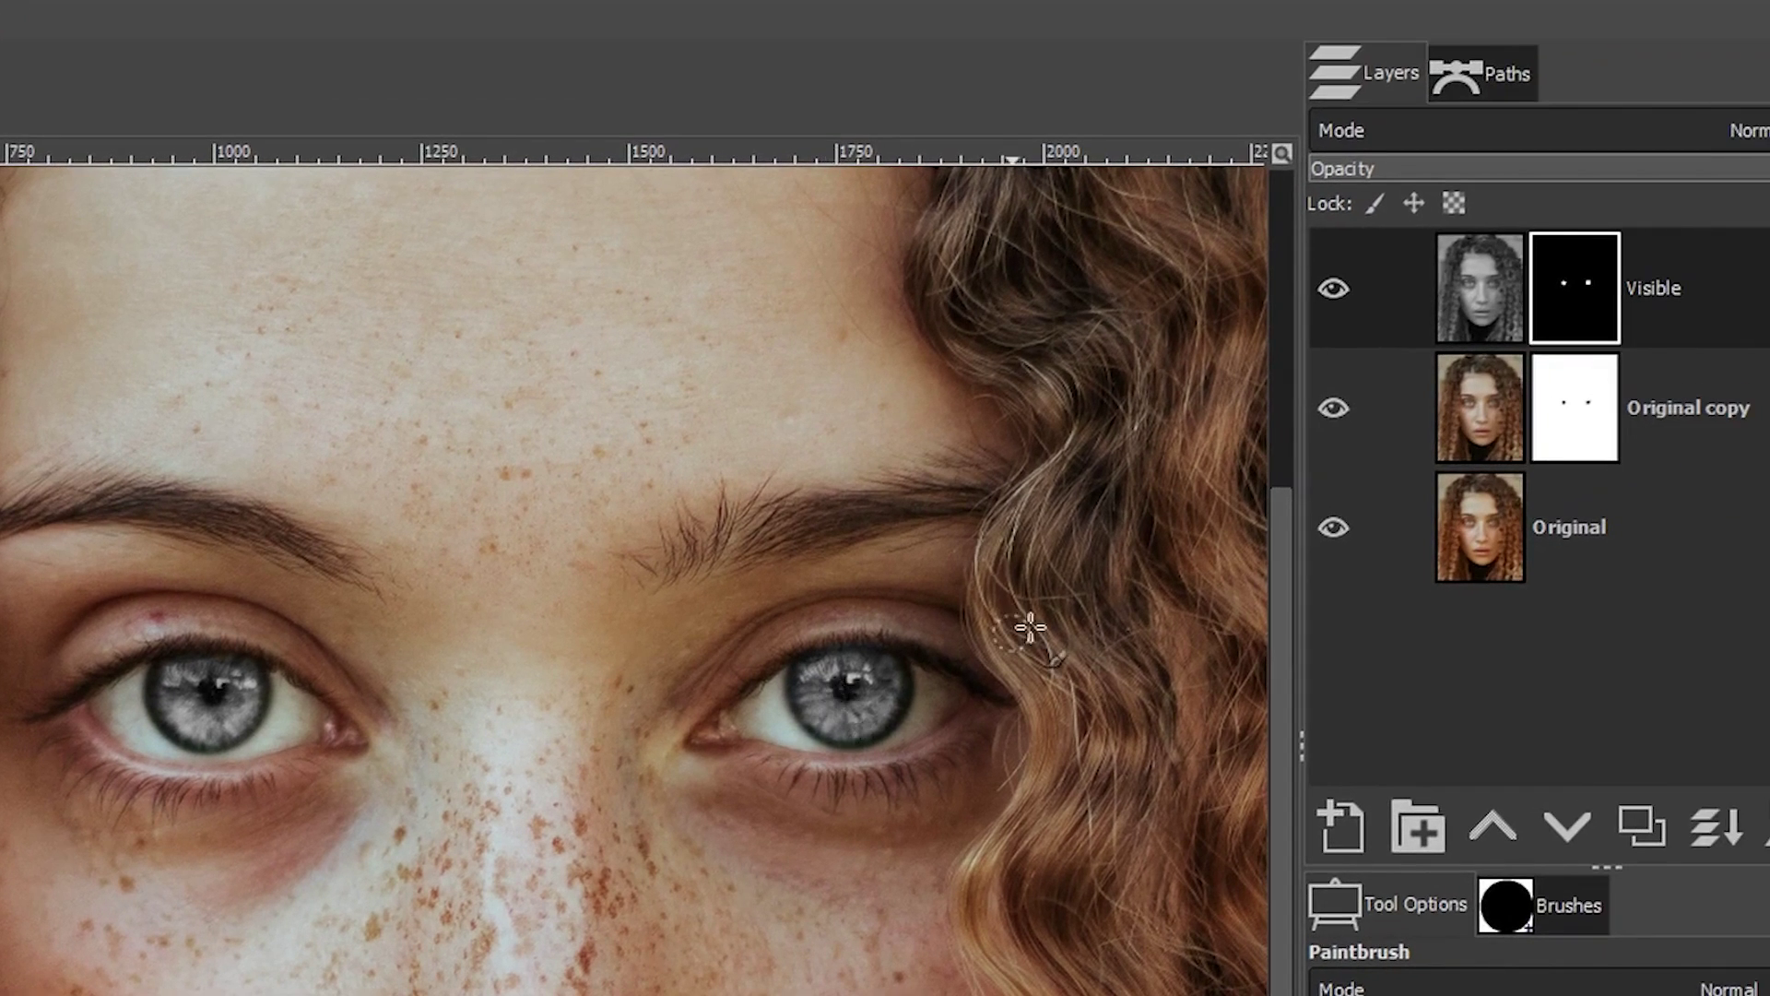
left_click(1492, 295)
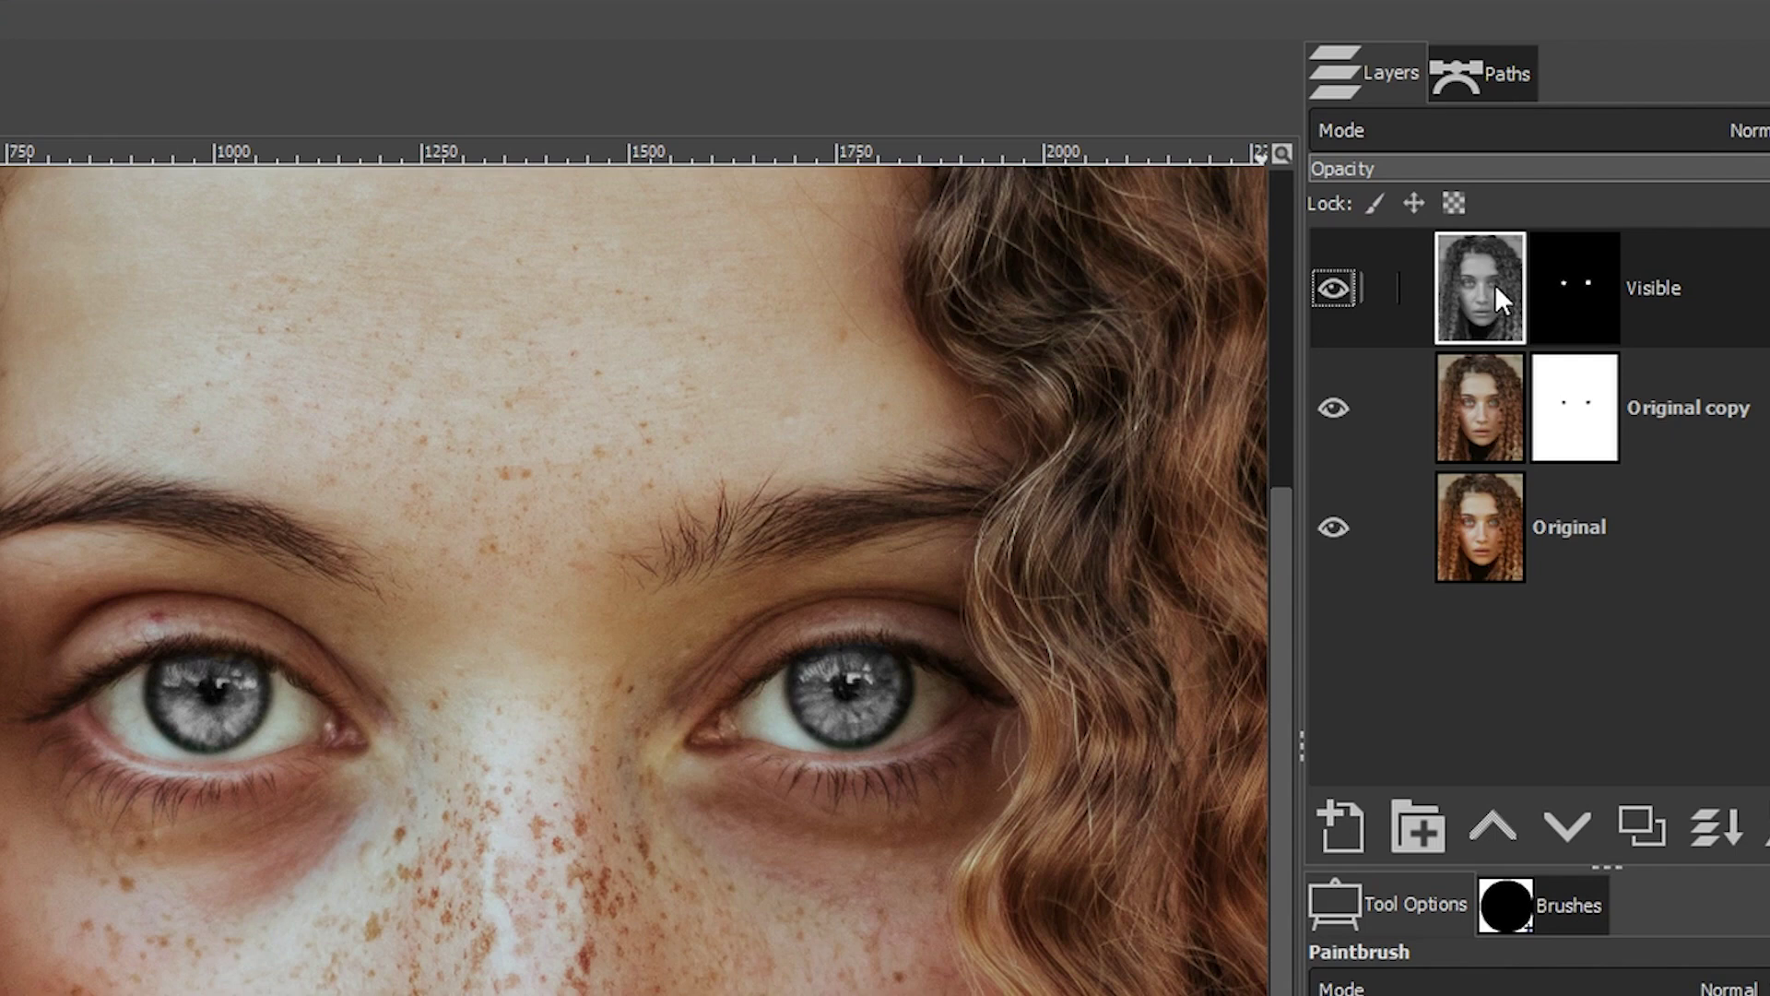
Step: Open Colorize on the Visible layer's image and move its dialog away from the face
left_click(1558, 304)
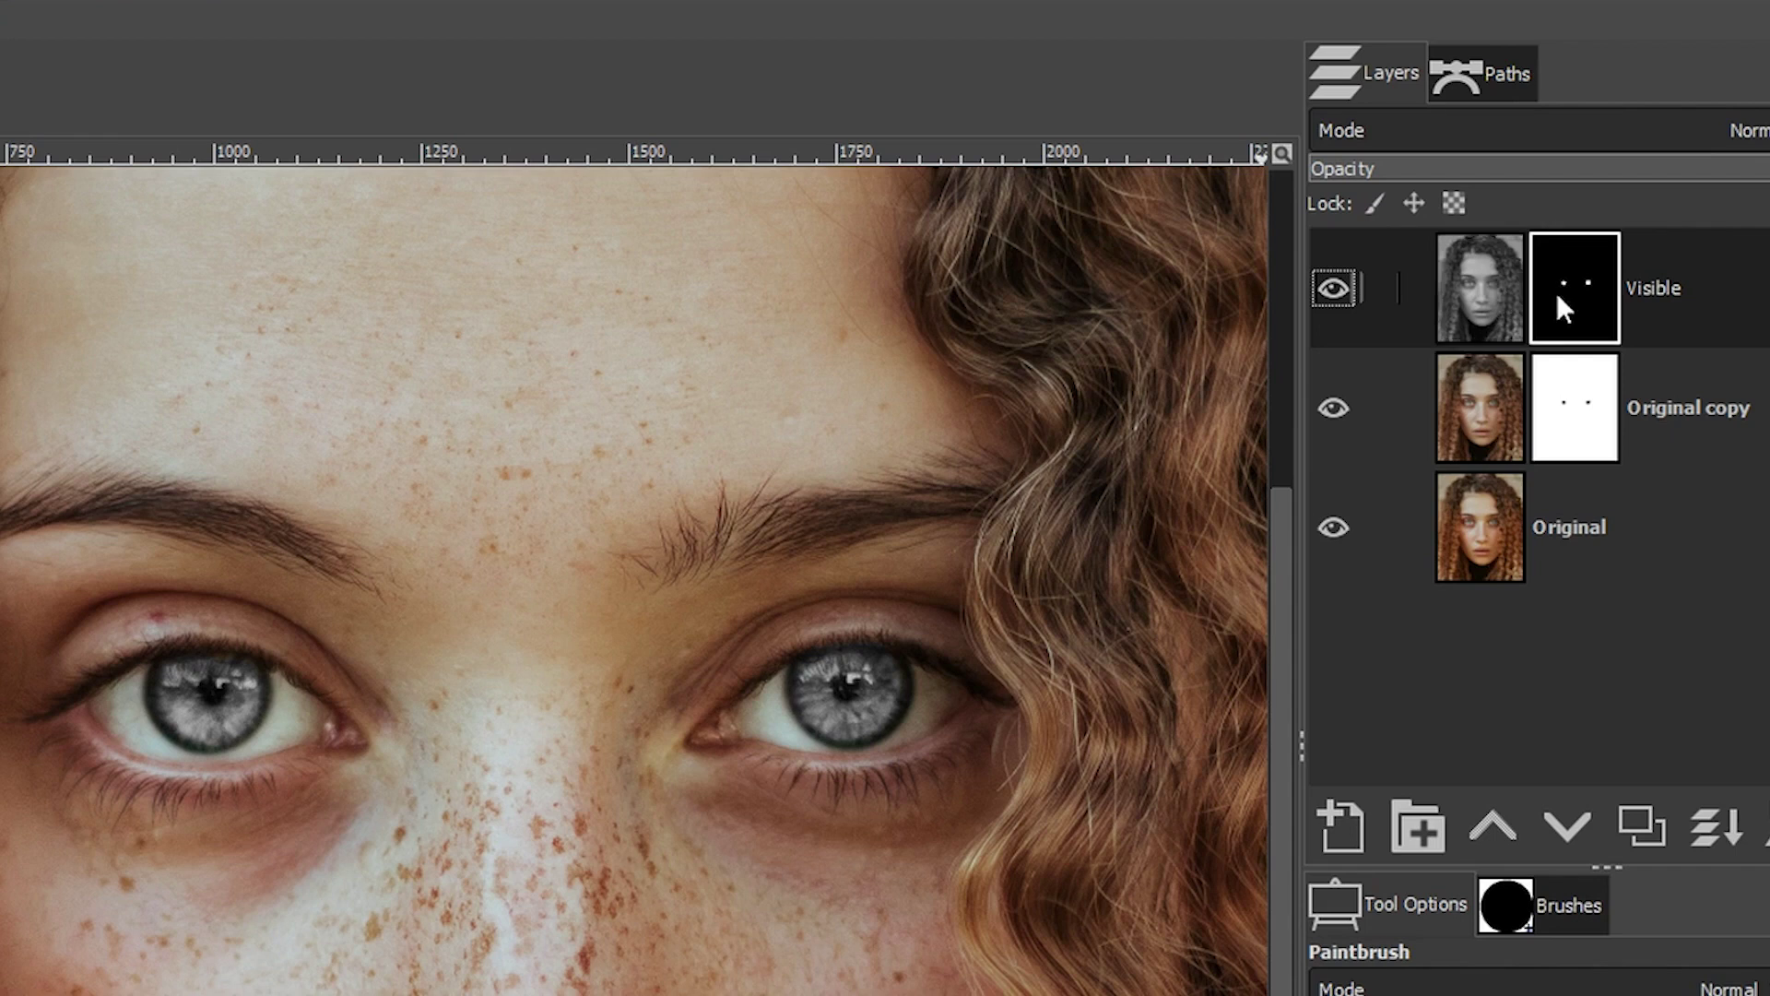
left_click(1507, 291)
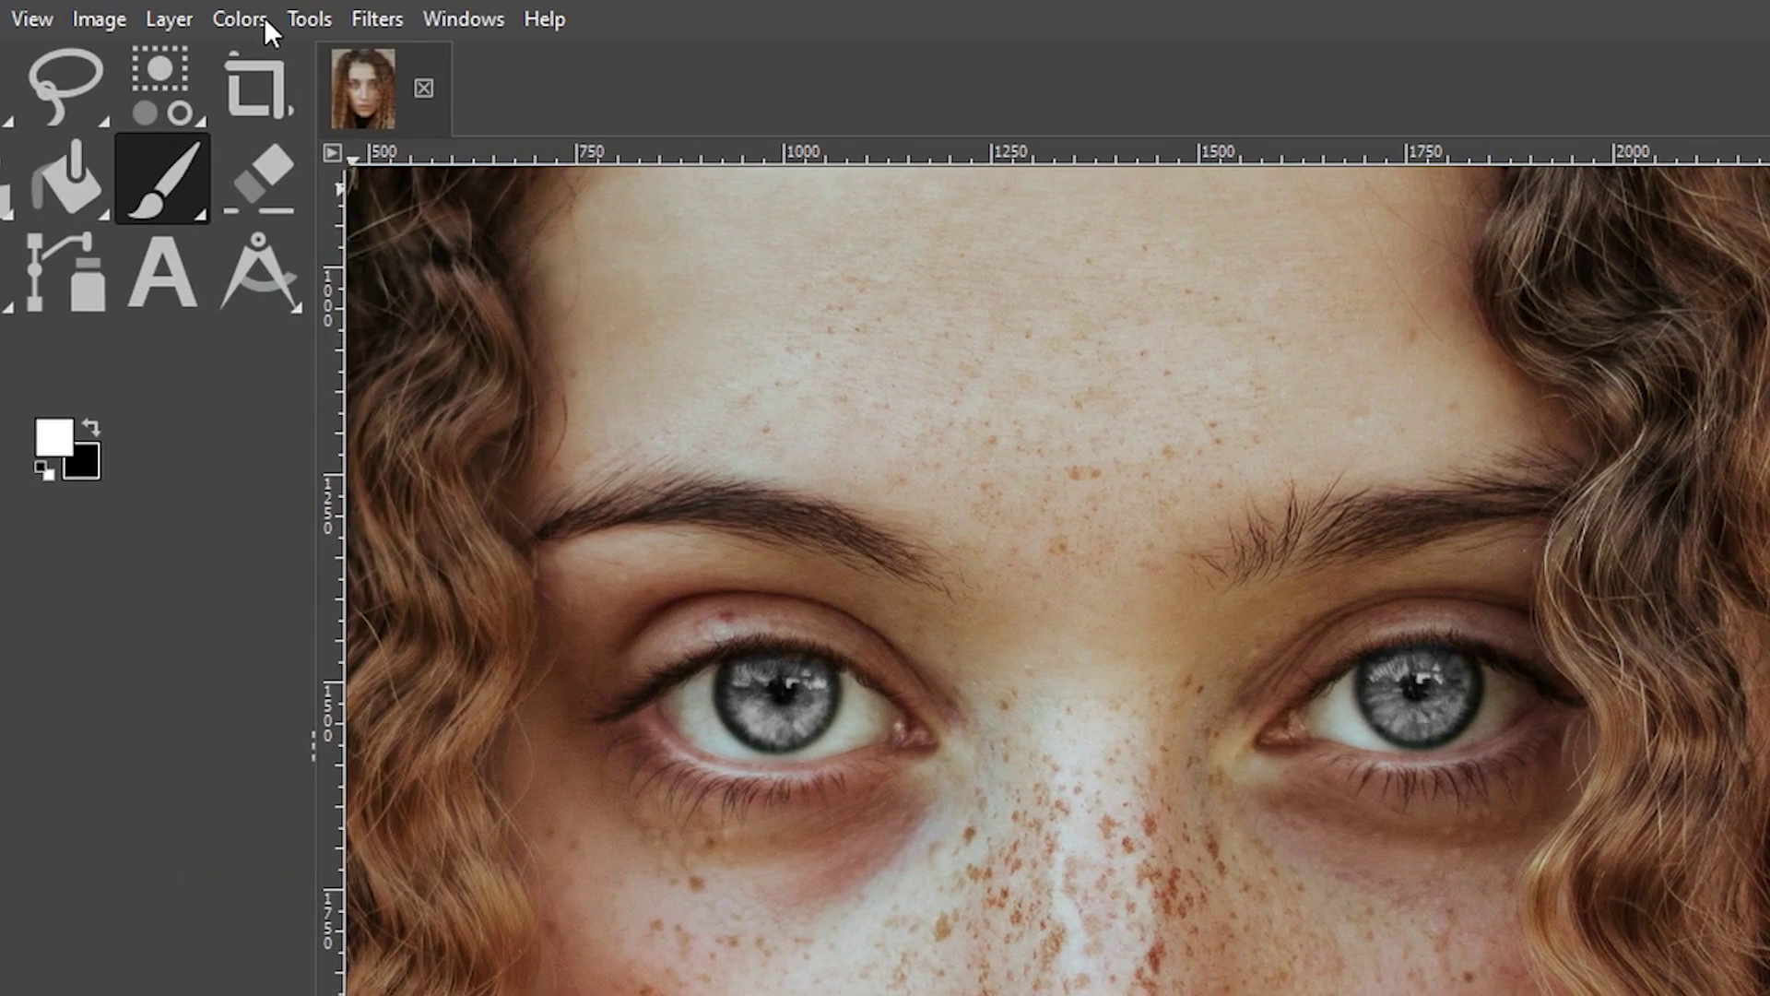
left_click(242, 18)
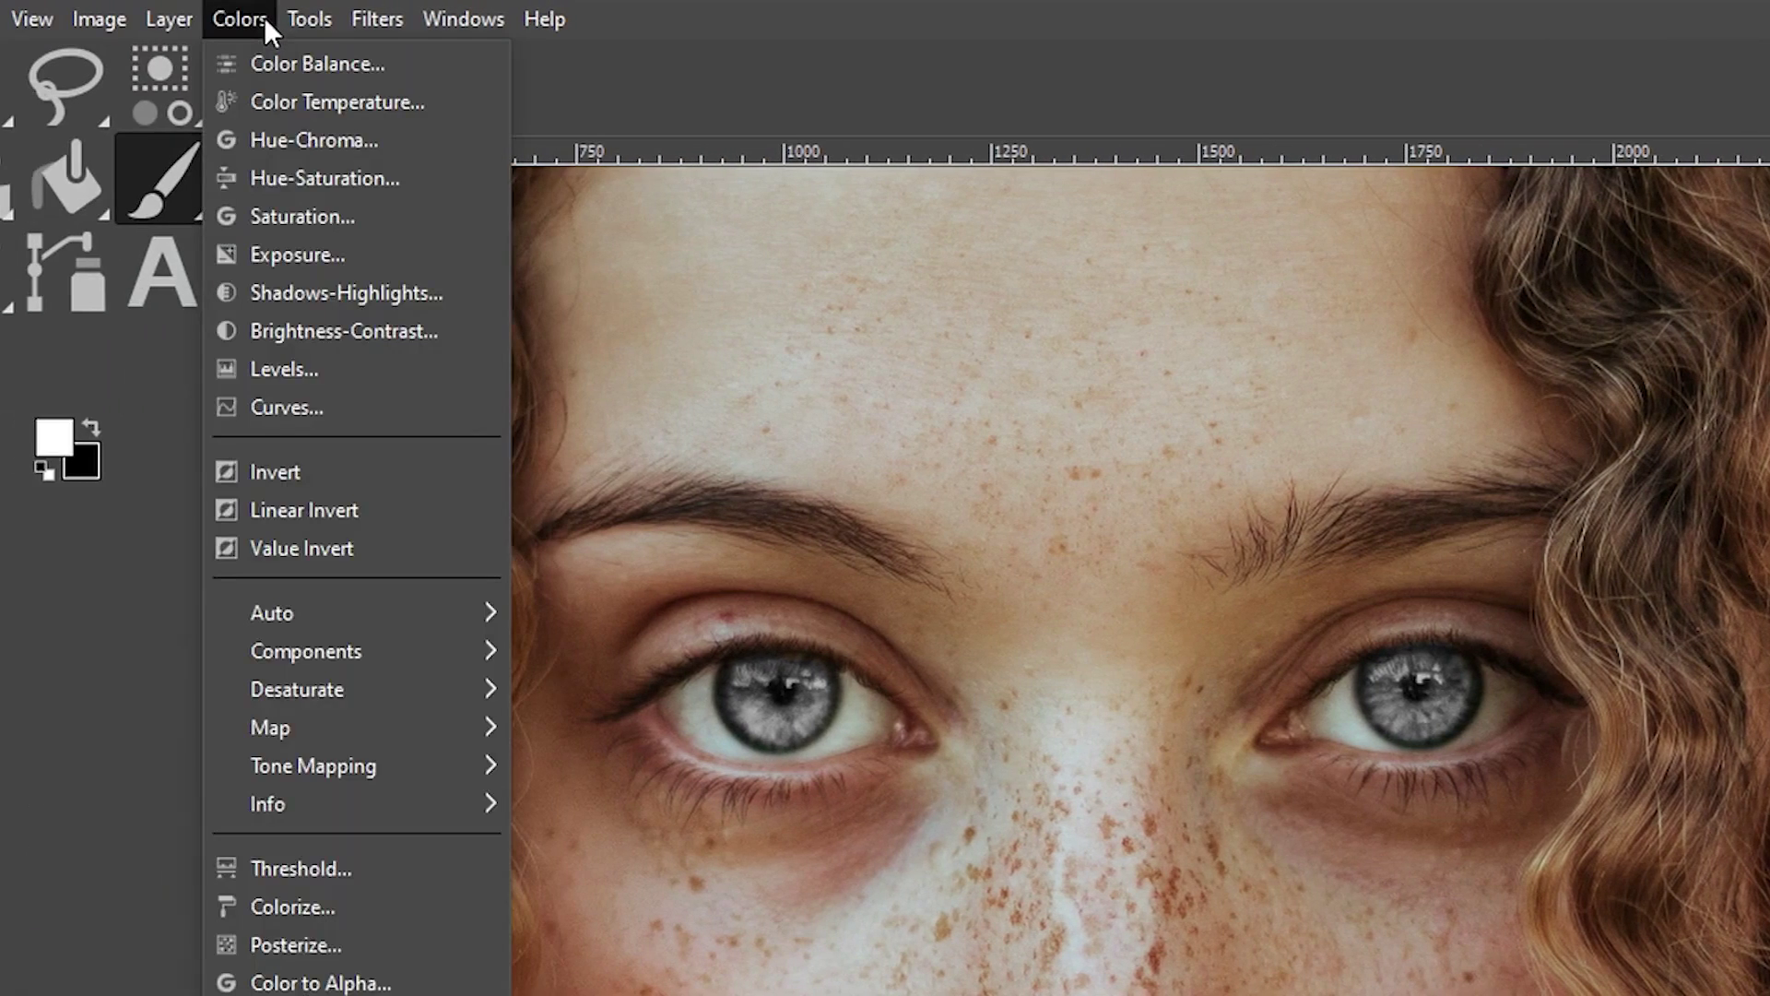
left_click(330, 910)
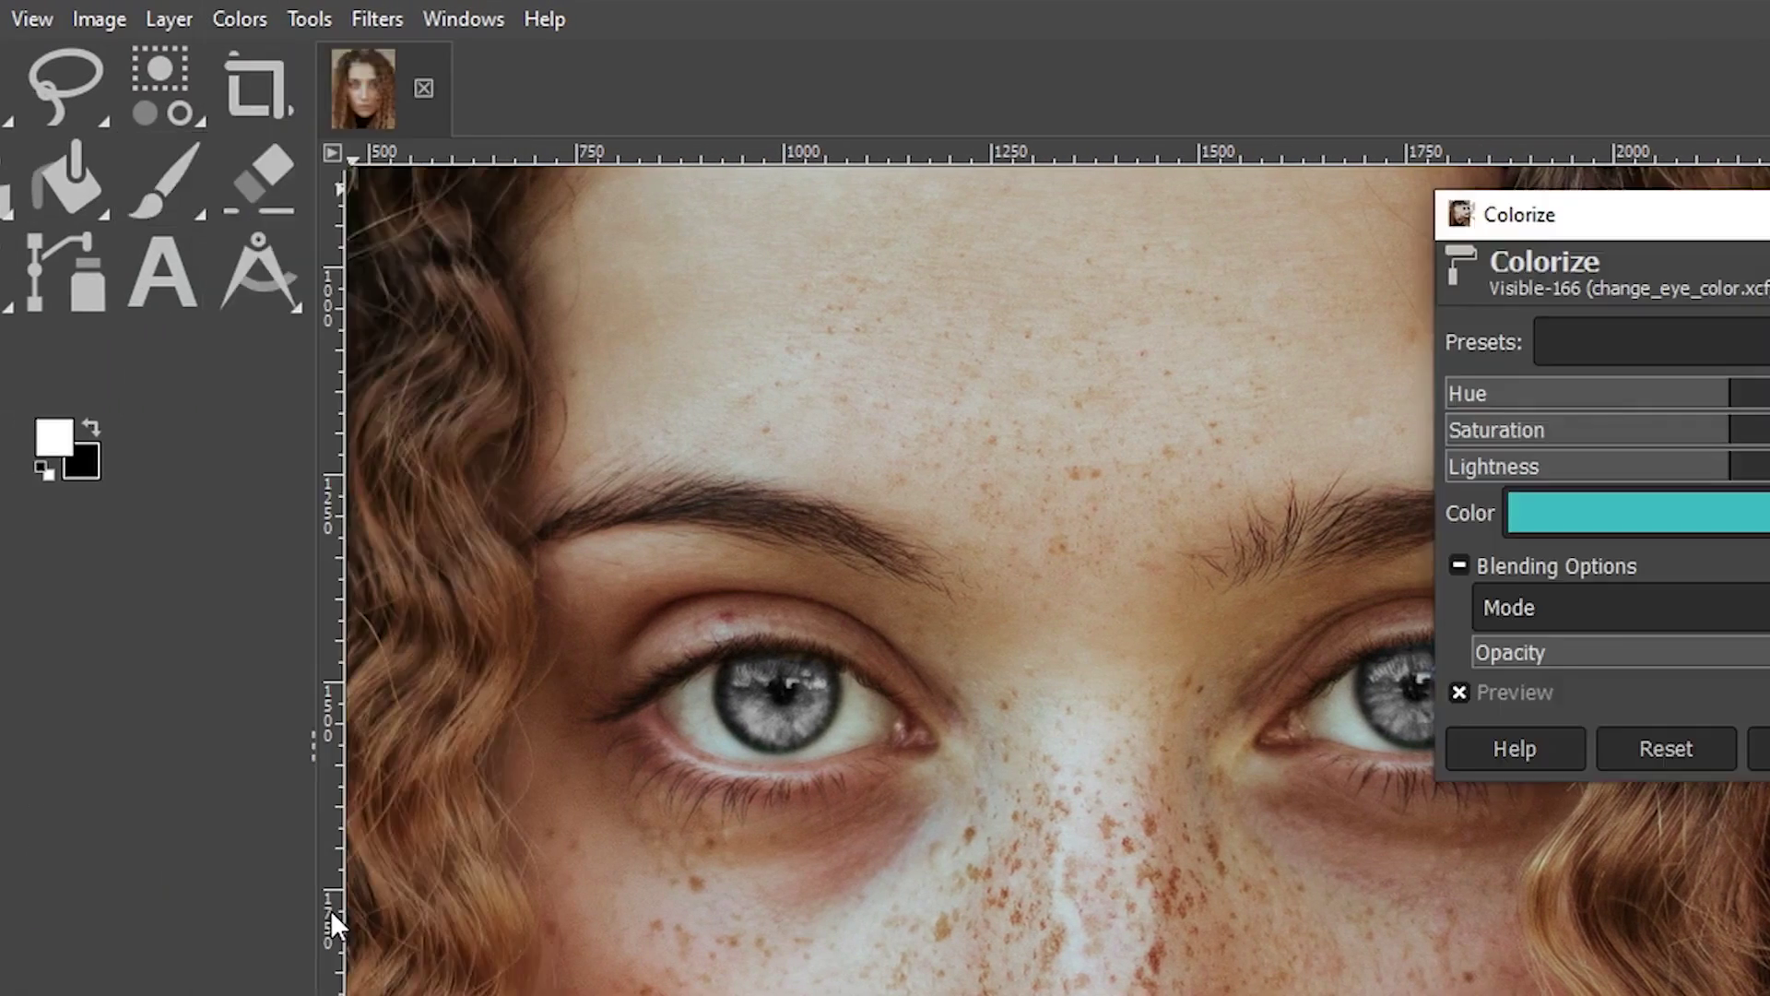
left_click_drag(1721, 215, 1093, 384)
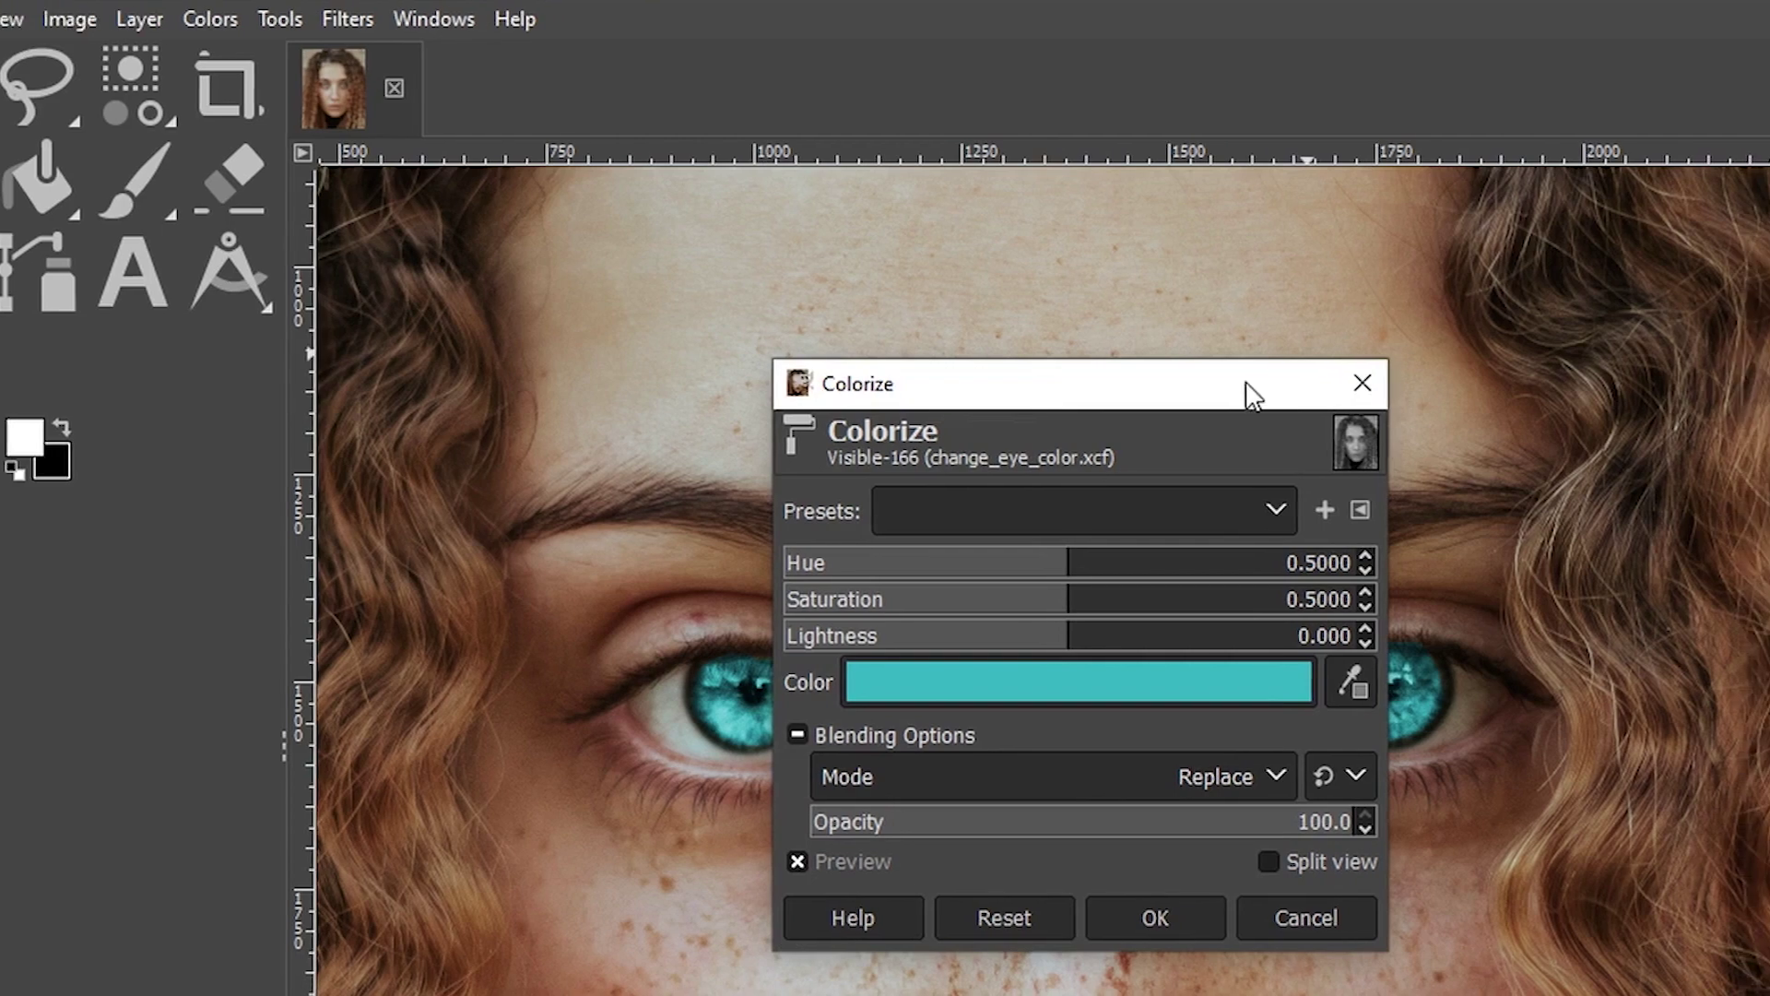
left_click_drag(1252, 394, 1542, 258)
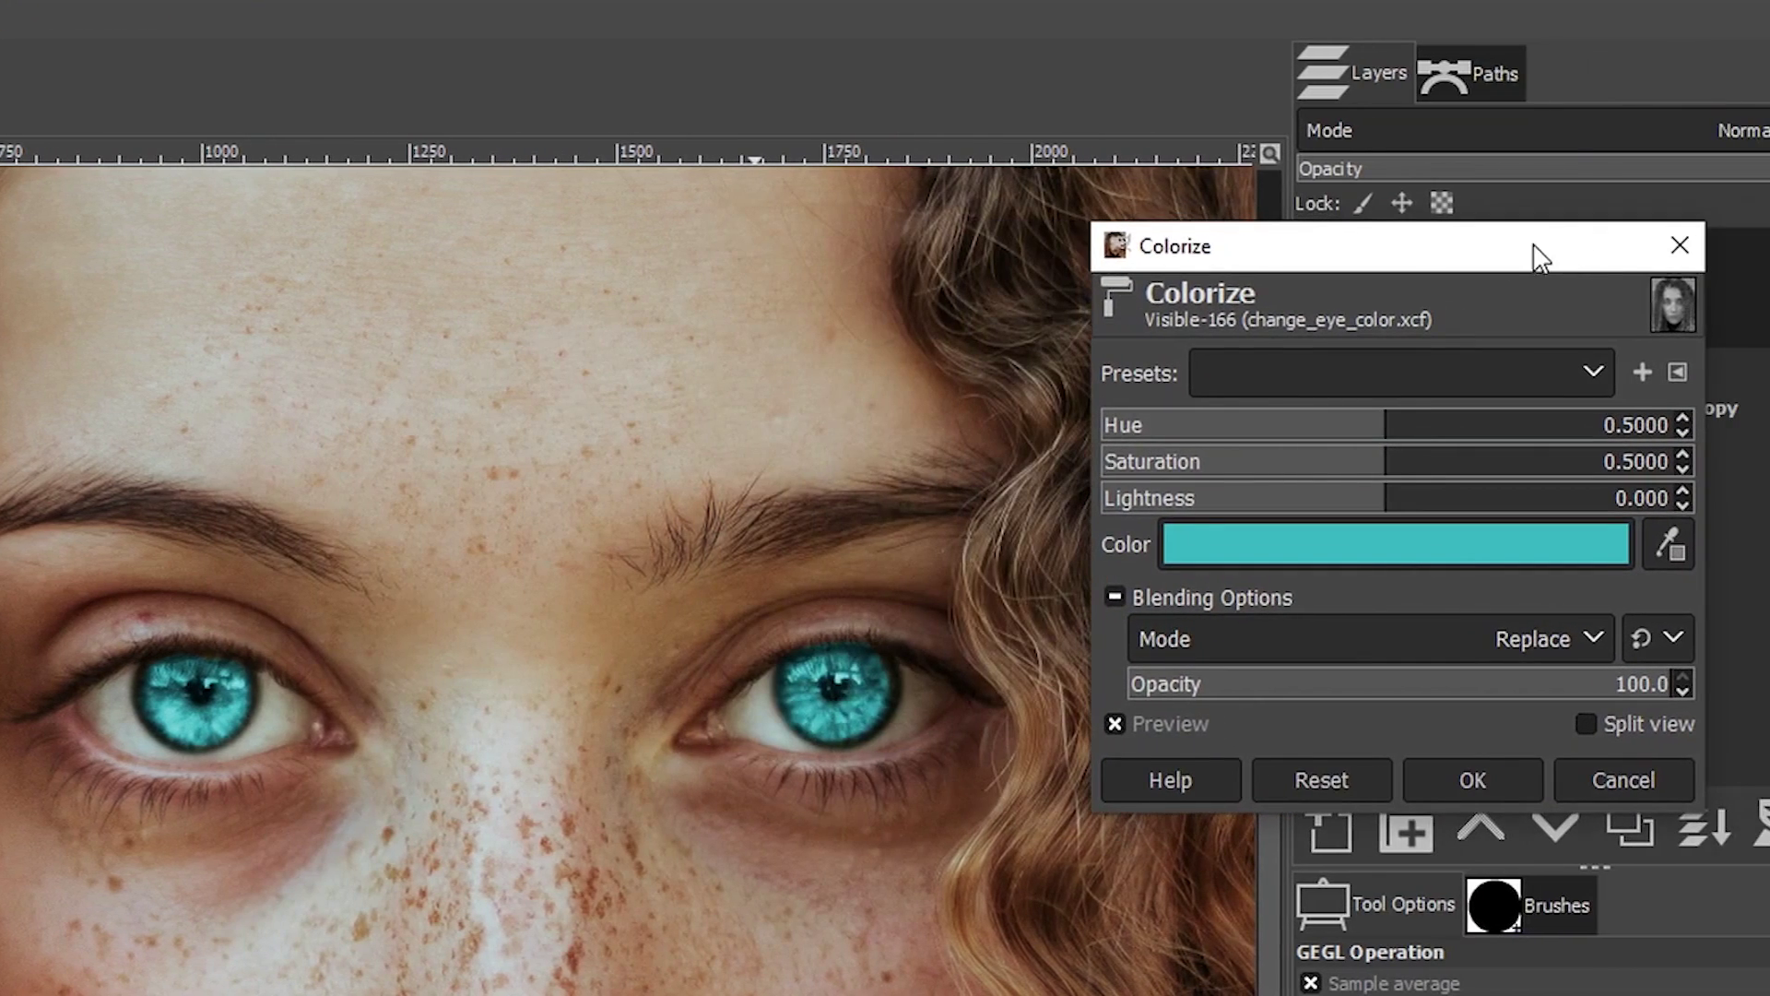
Step: After trying teal and red swatches, set the colorize colour to blue with hue 0.6134
left_click(1362, 550)
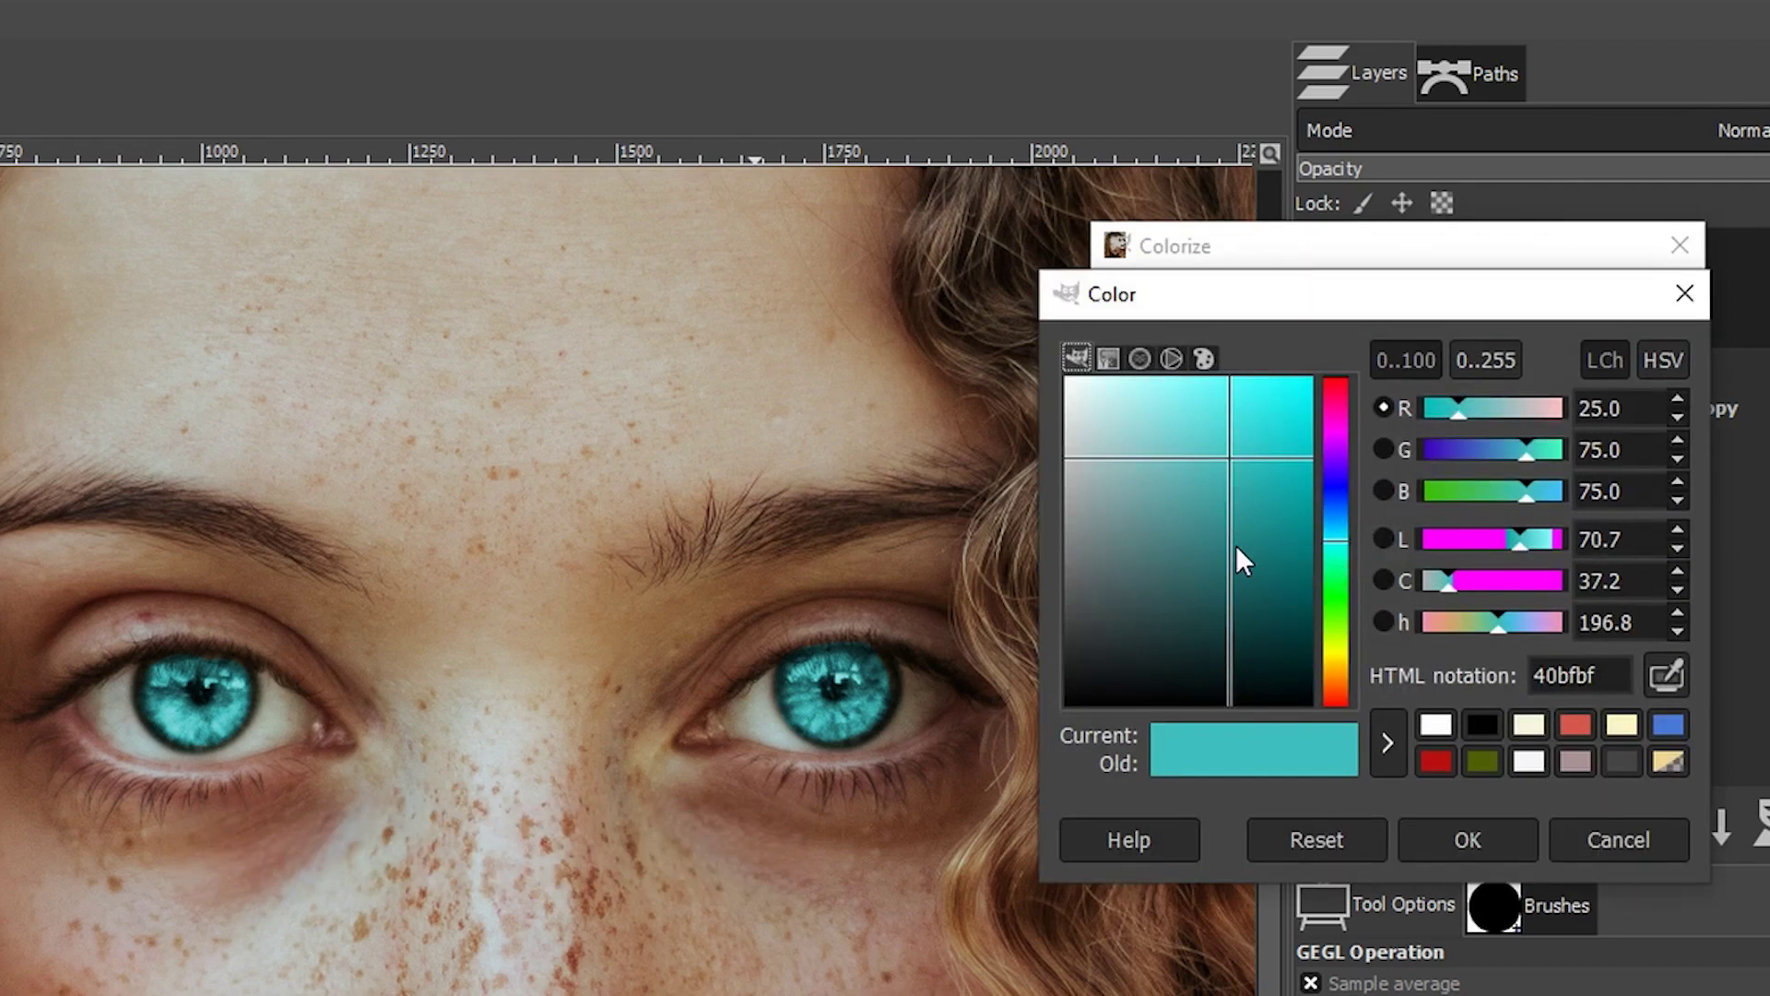
left_click(1222, 518)
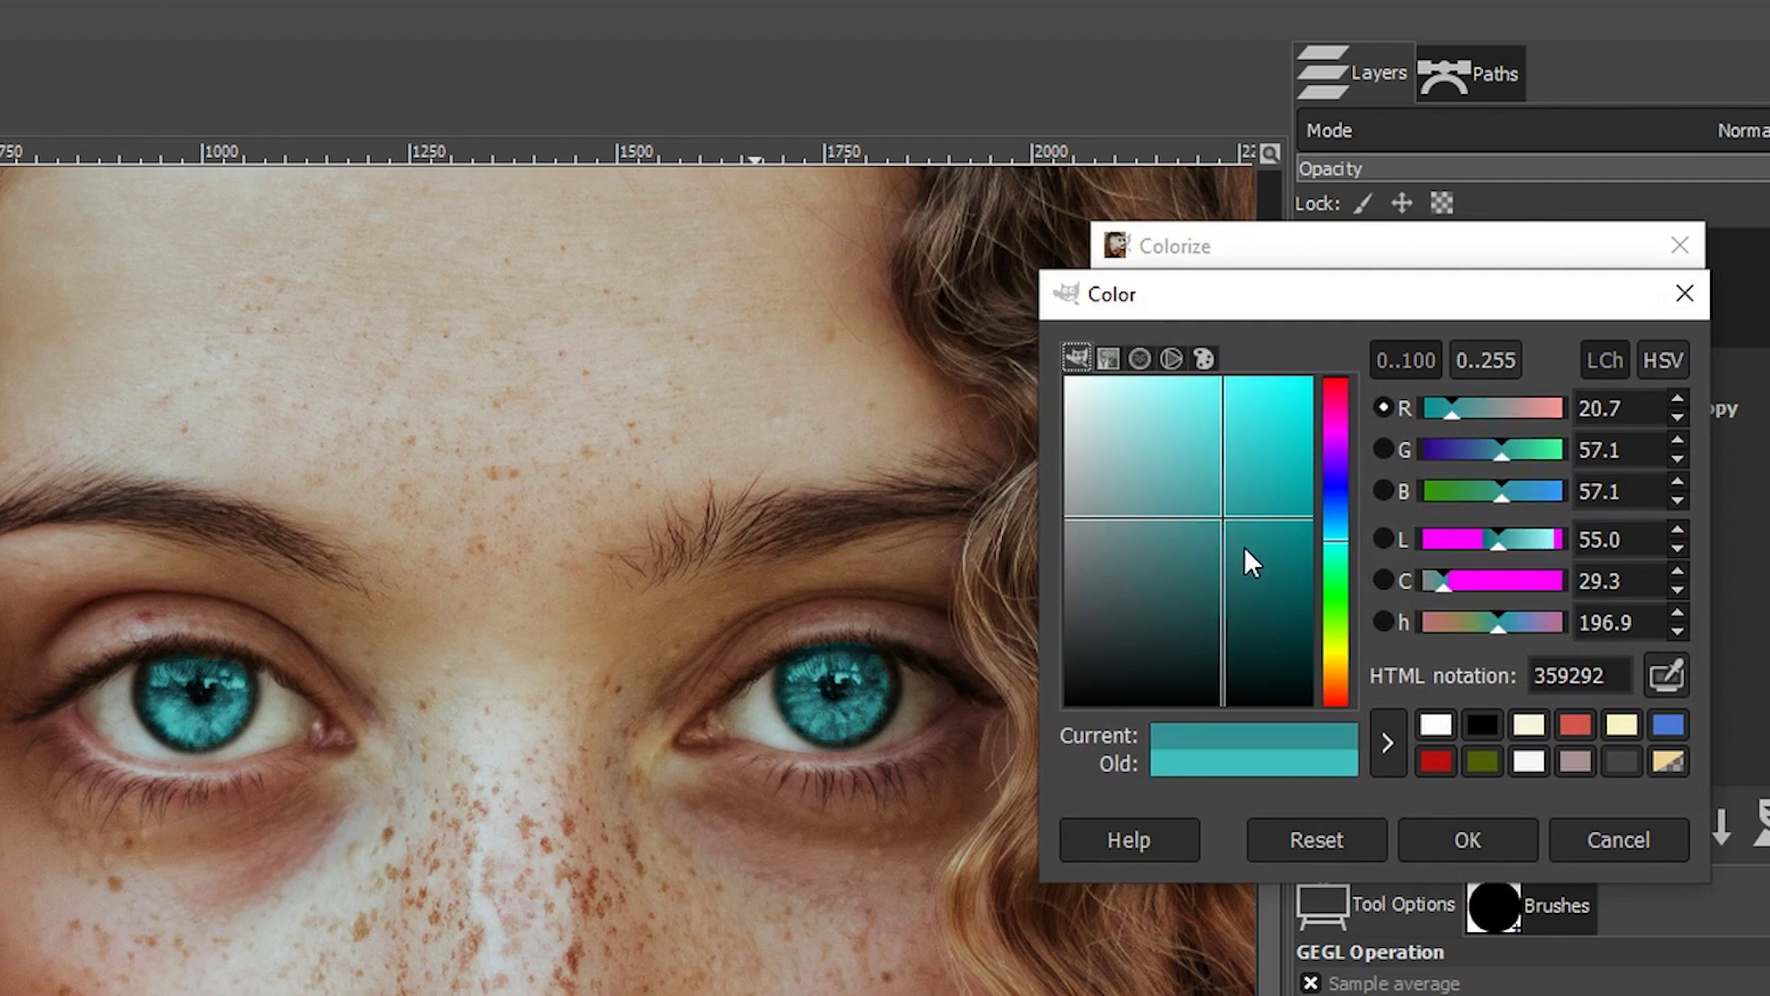
left_click(1245, 546)
left_click(1219, 557)
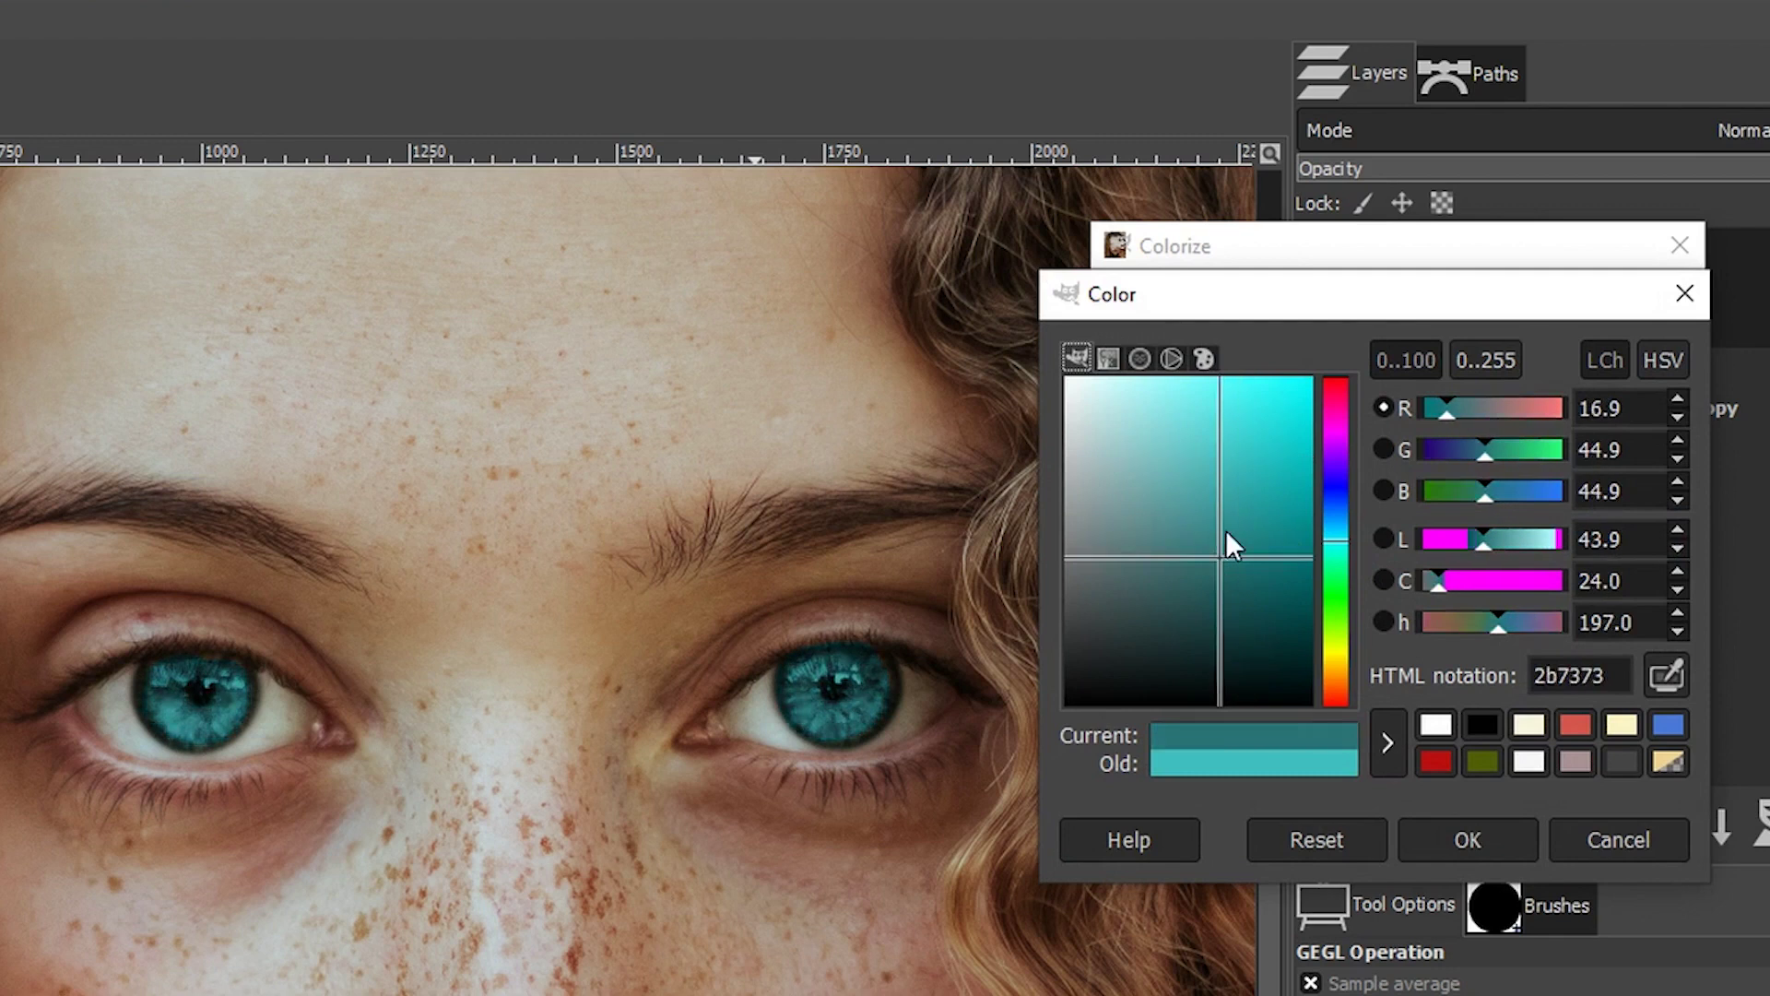
left_click(1225, 529)
left_click(1433, 758)
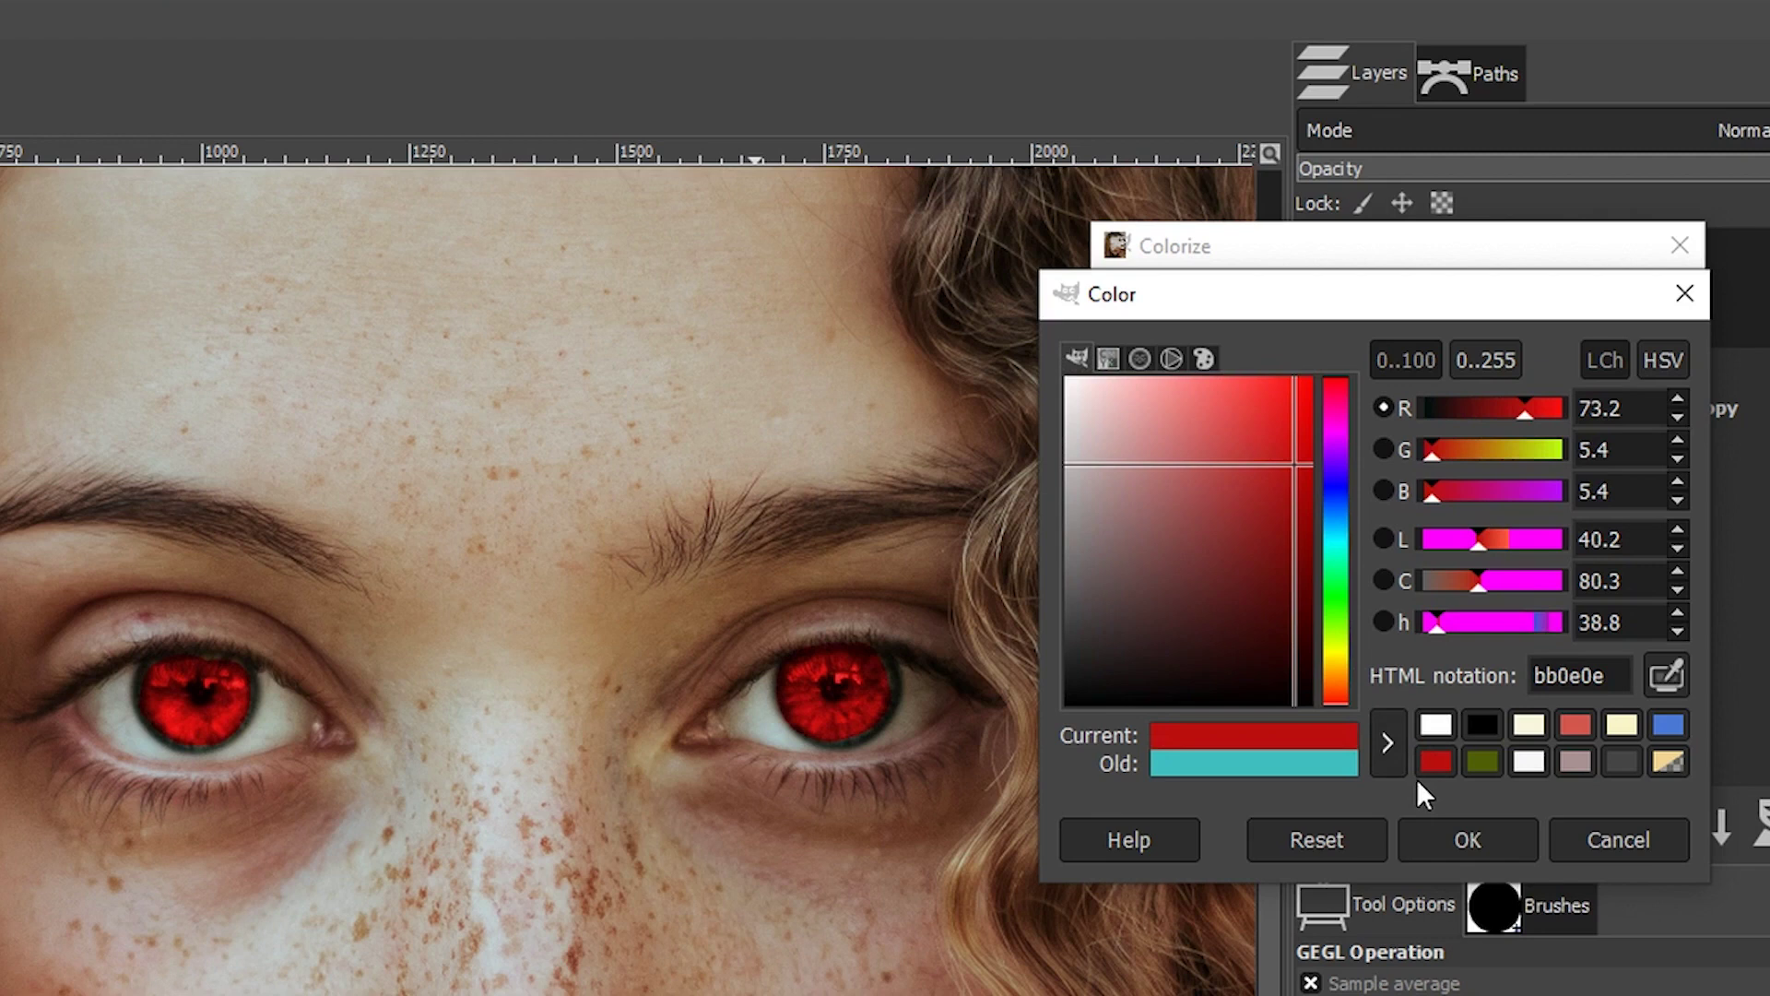
left_click(1245, 483)
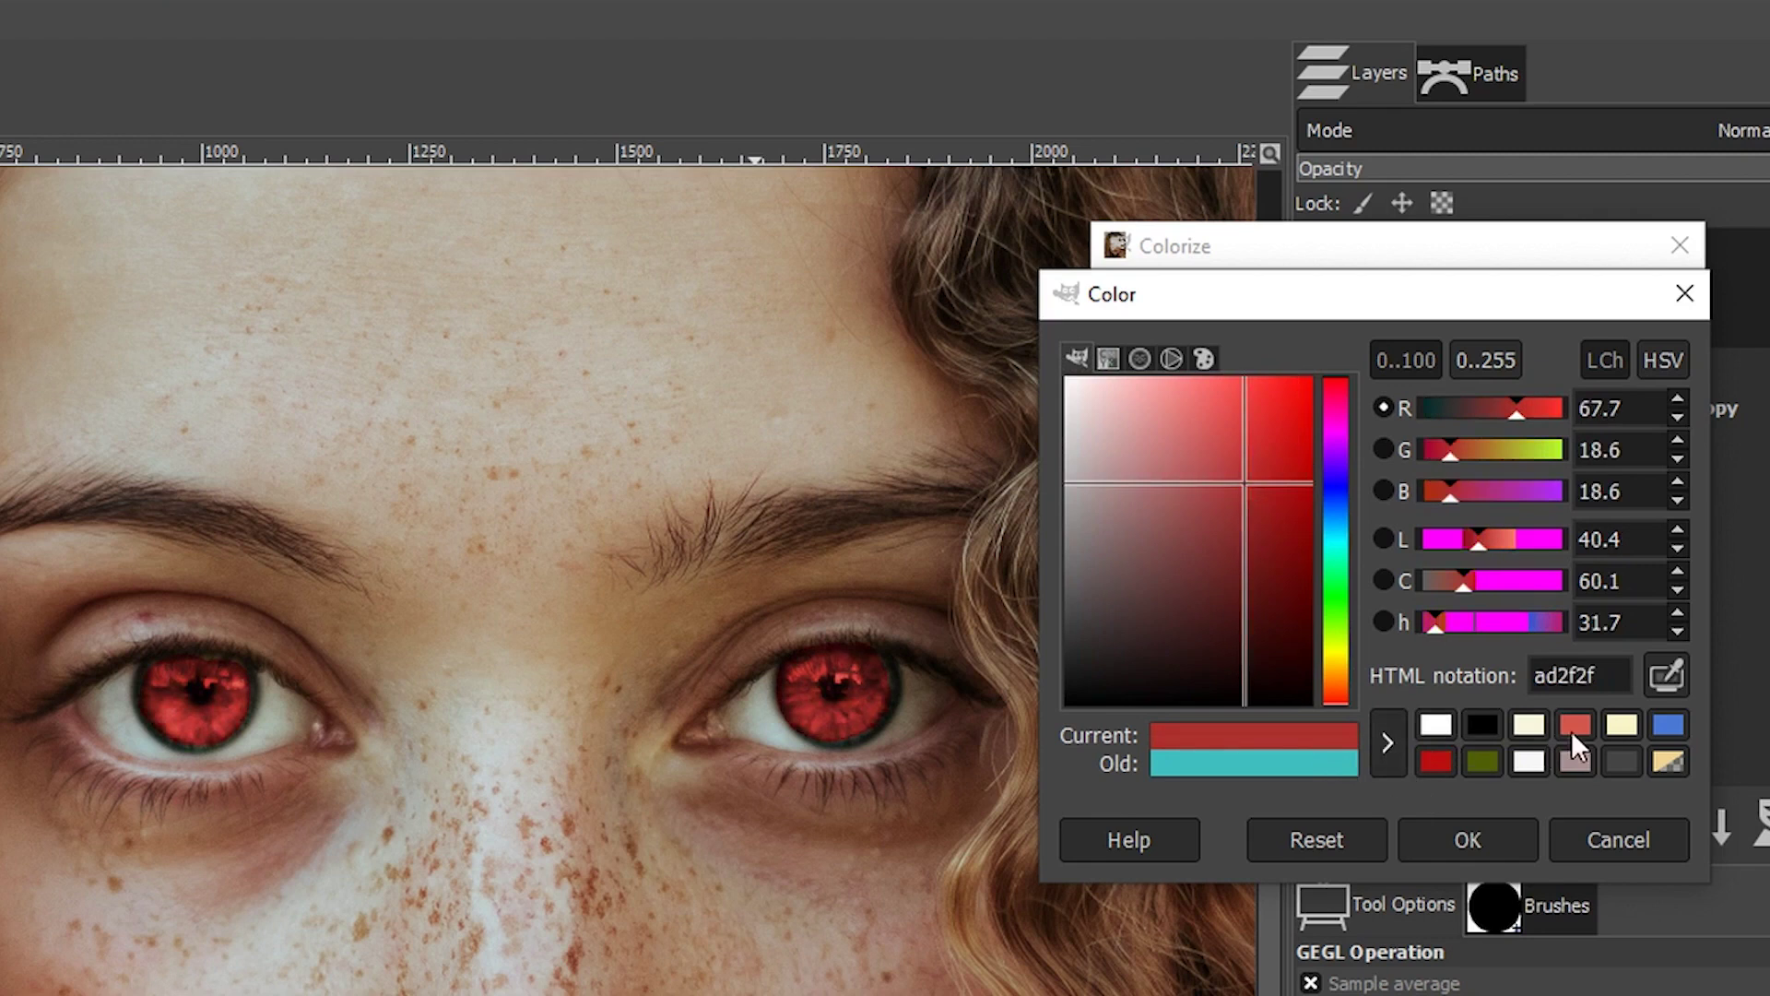
left_click(1669, 726)
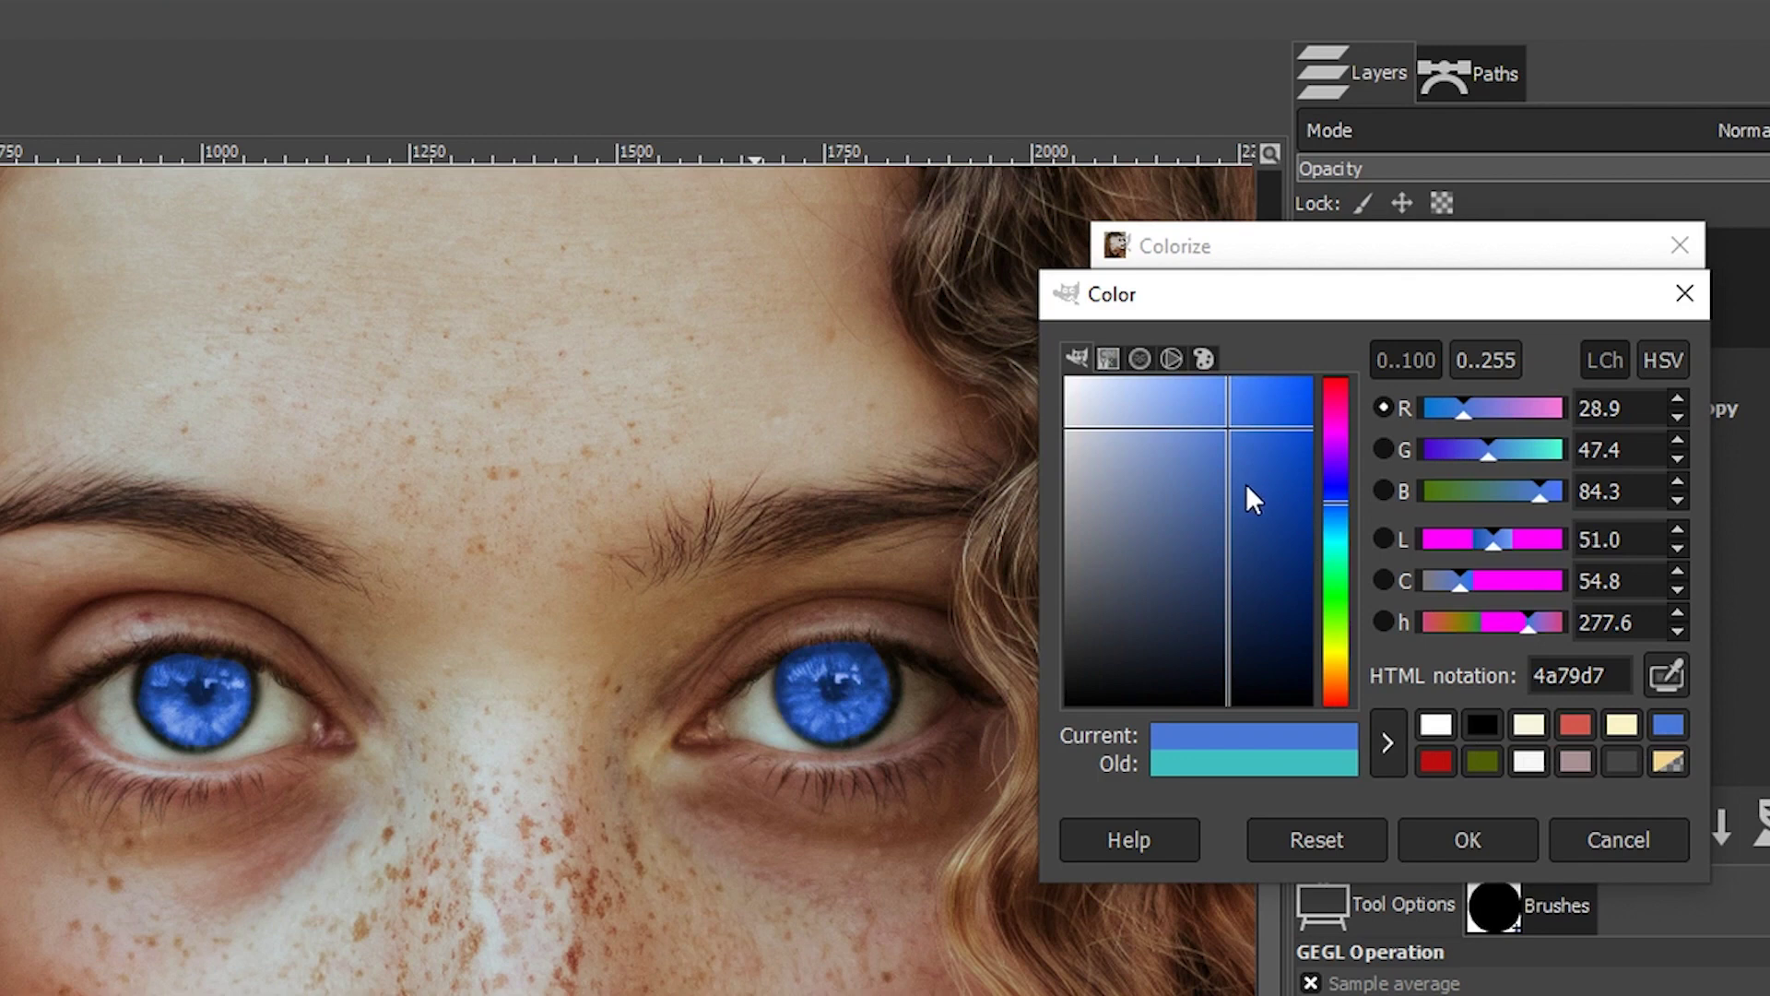
mouse_move(1246, 484)
left_mouse_down()
mouse_move(1225, 520)
mouse_move(1219, 473)
left_mouse_up()
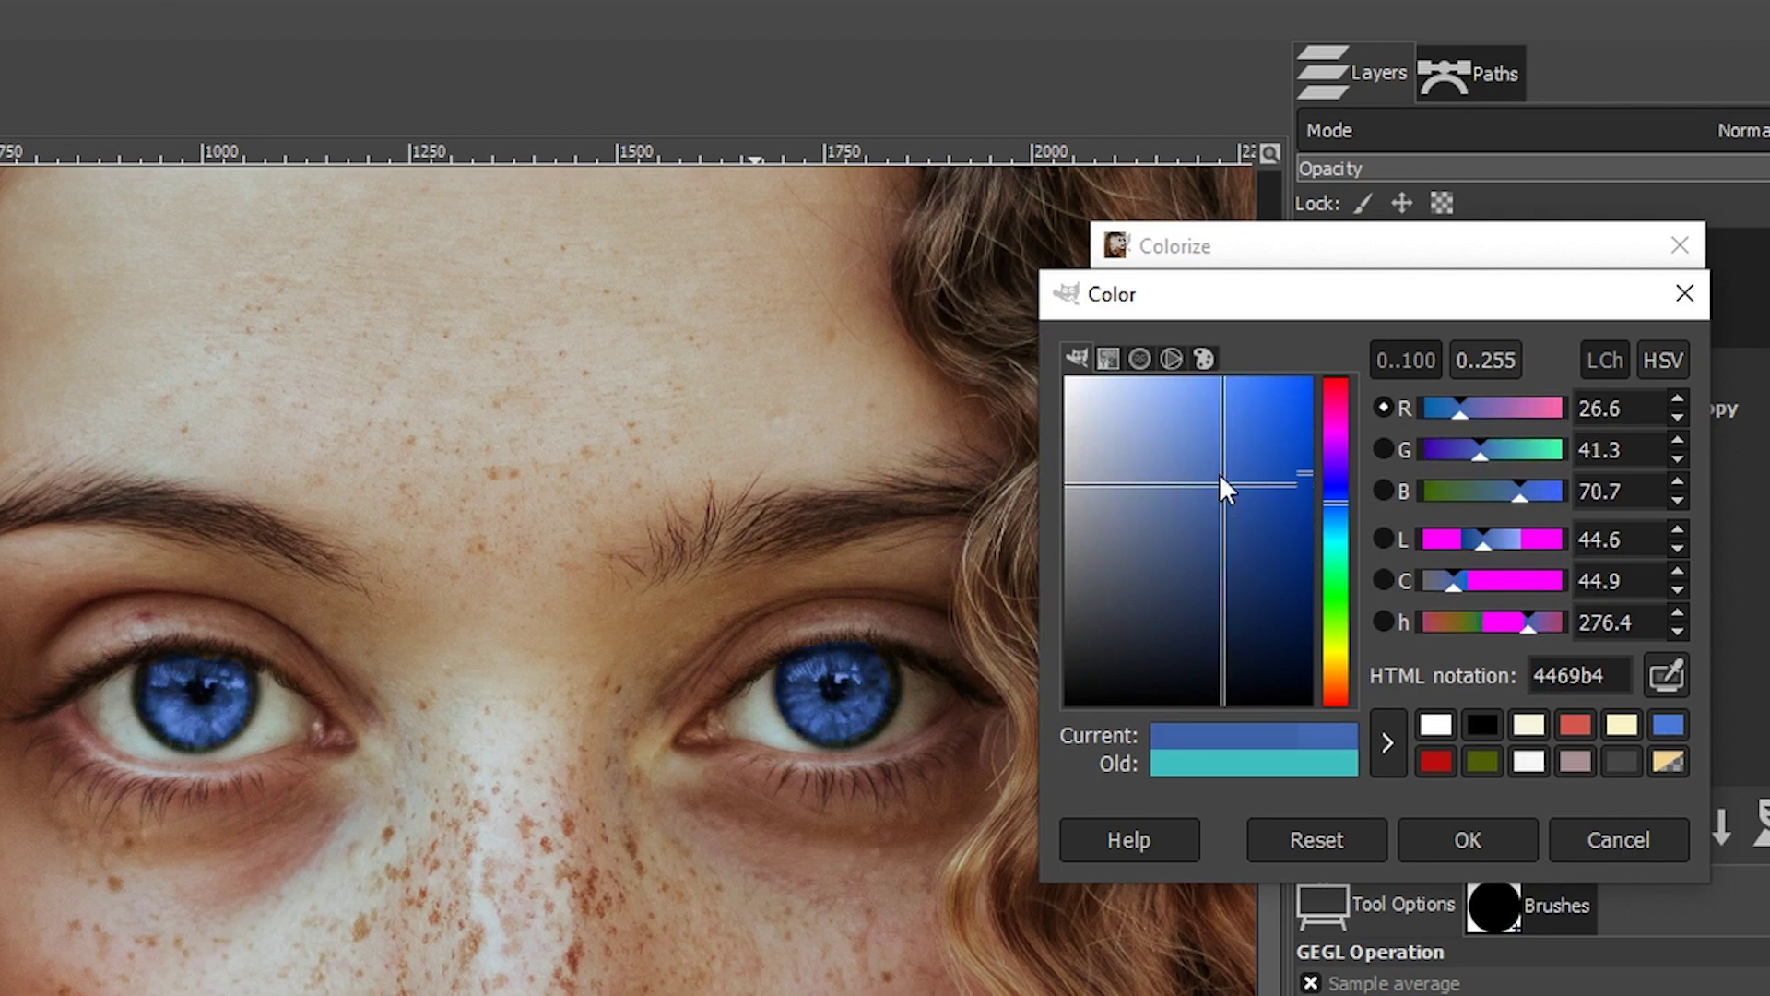
left_click(1464, 838)
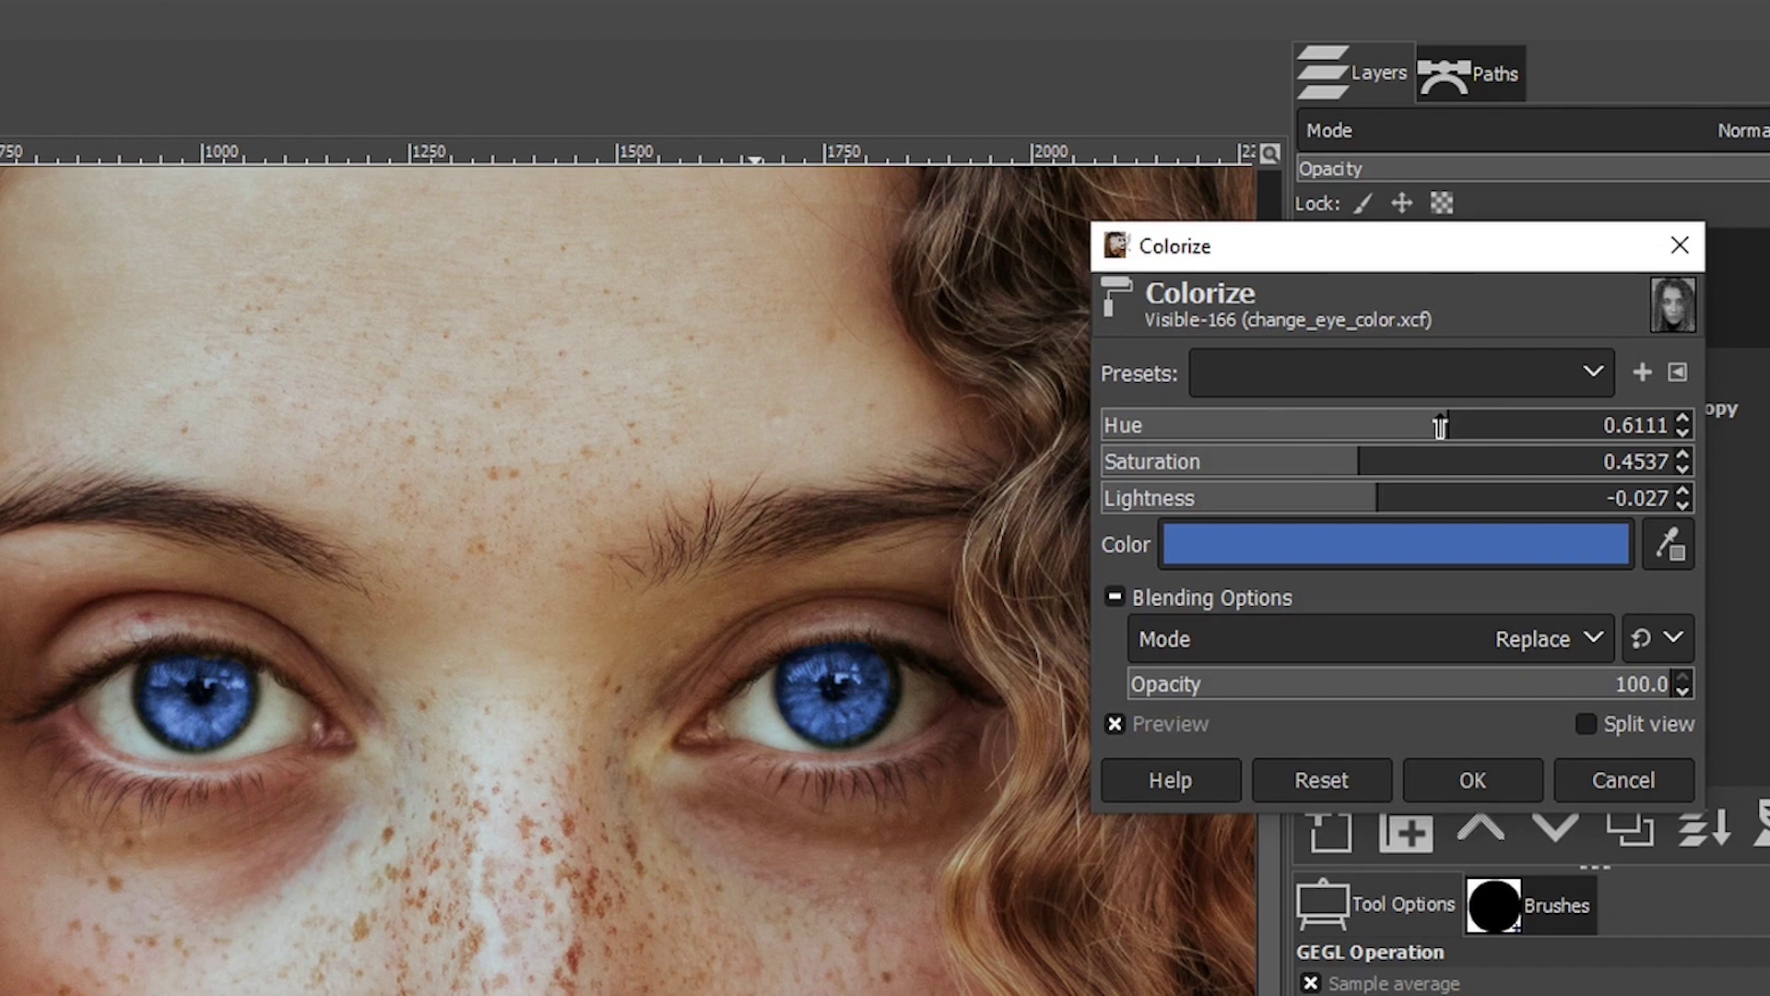
mouse_move(1434, 425)
left_mouse_down()
mouse_move(1282, 425)
mouse_move(1452, 442)
left_mouse_up()
Step: Apply the blue Colorize and keep the Visible layer's opacity at 100
left_click(1472, 775)
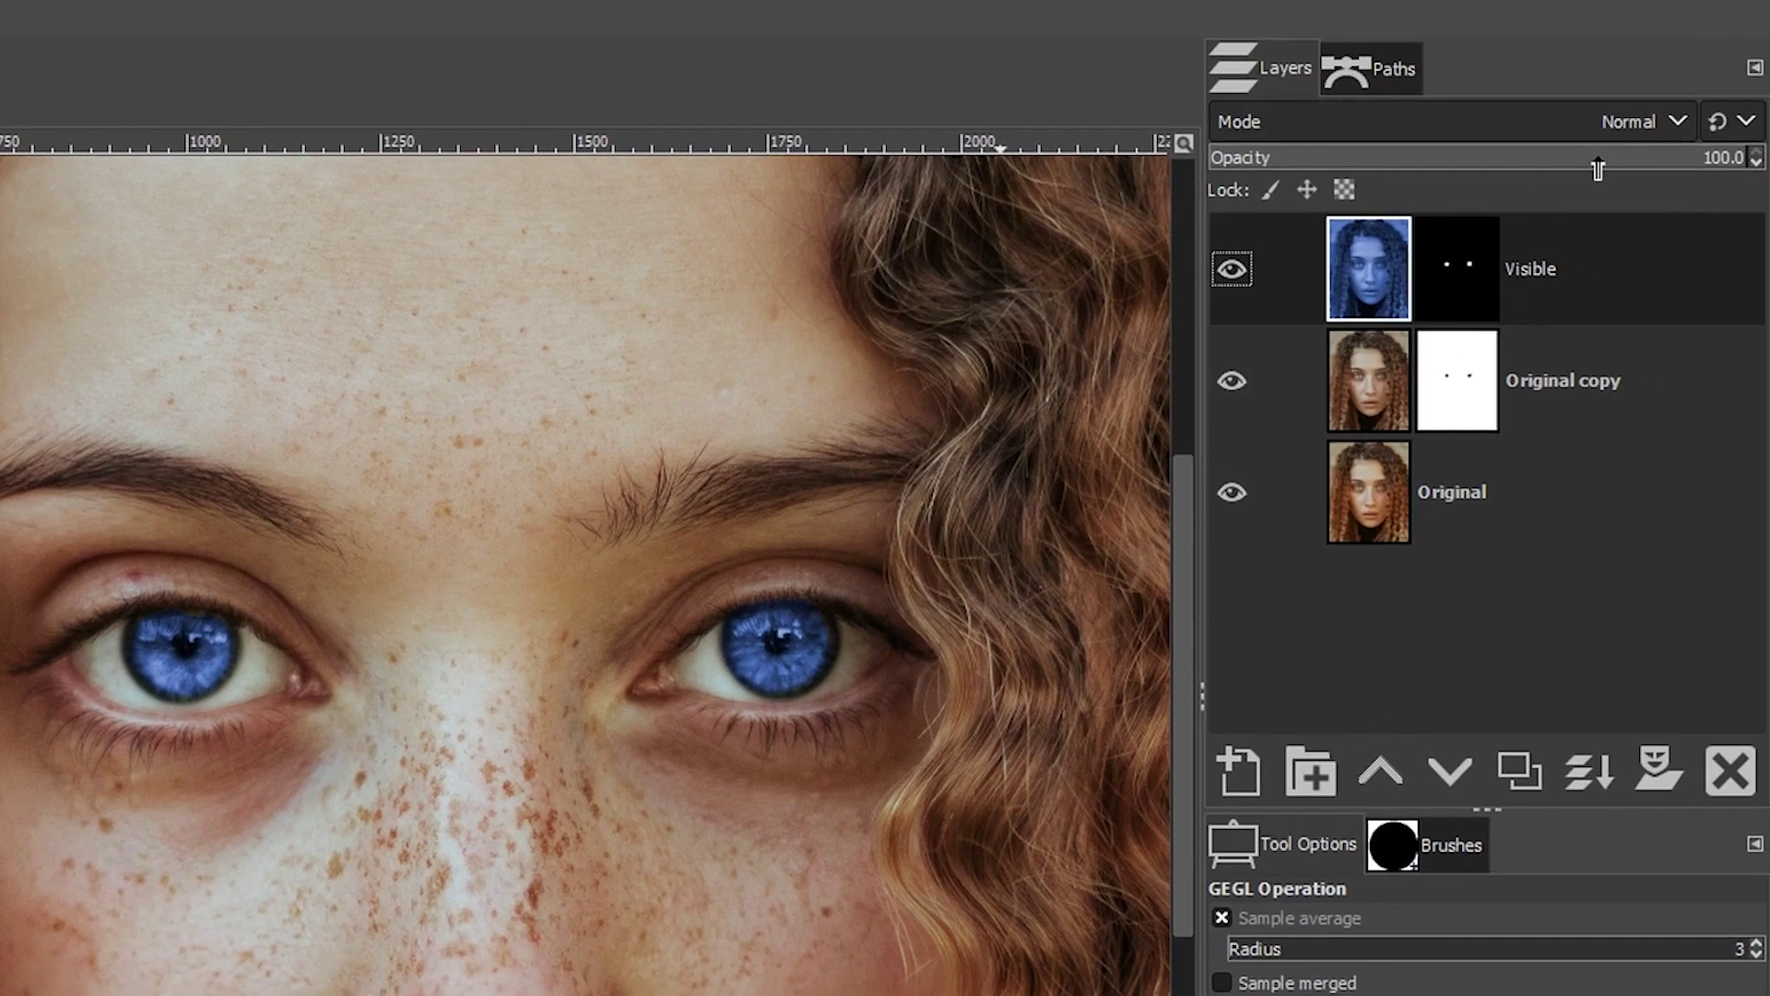
left_click(1598, 169)
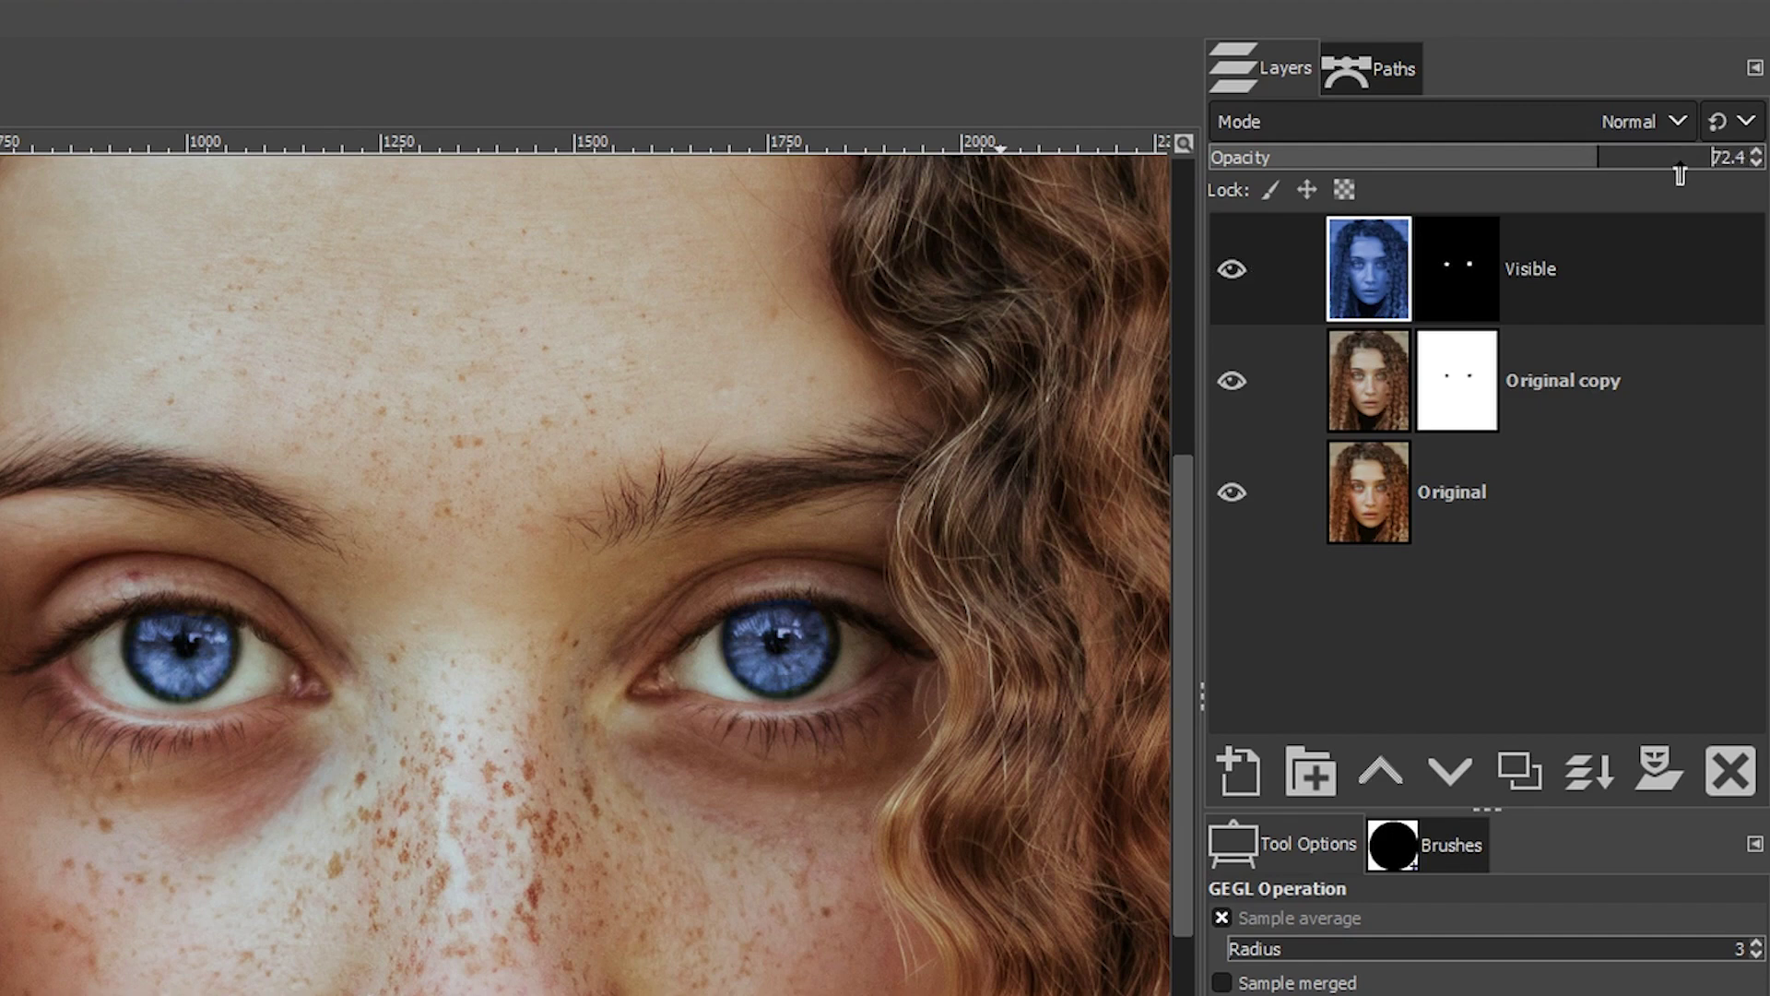
left_click_drag(1679, 170, 1760, 169)
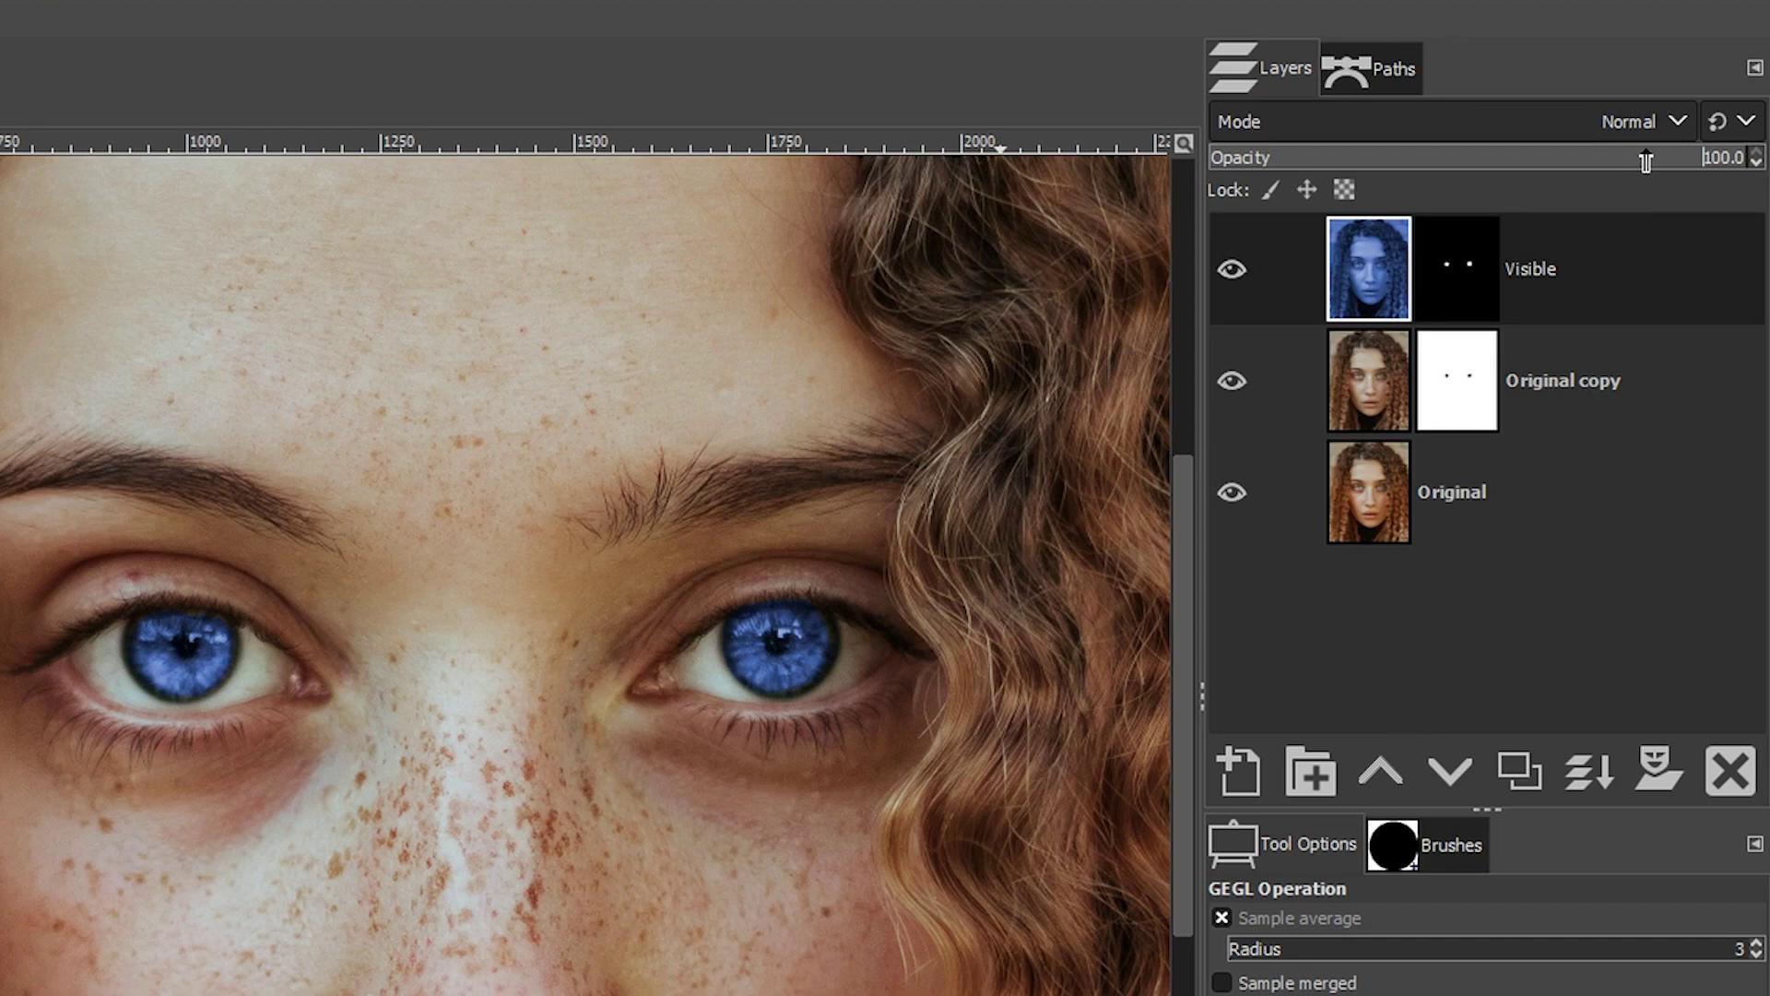
left_click(1622, 122)
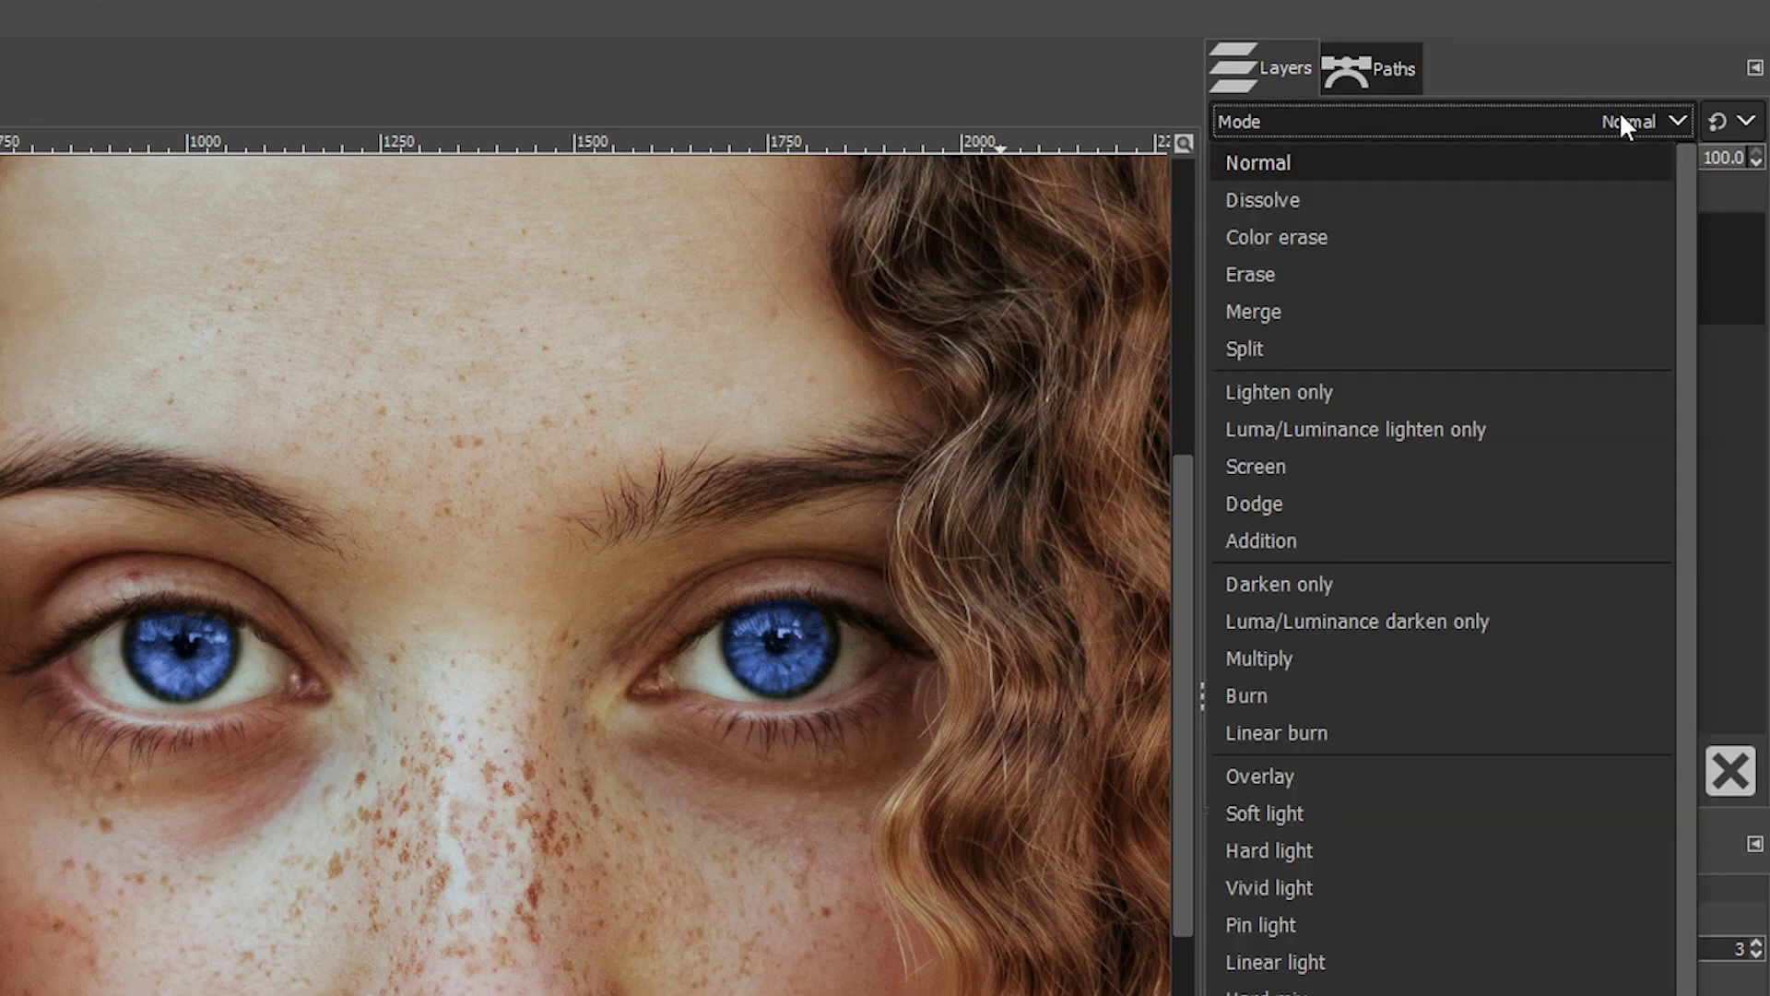
Step: Set the Visible layer to Darken only at 91.7 opacity and duplicate it as 'Visible copy'
left_click(1398, 591)
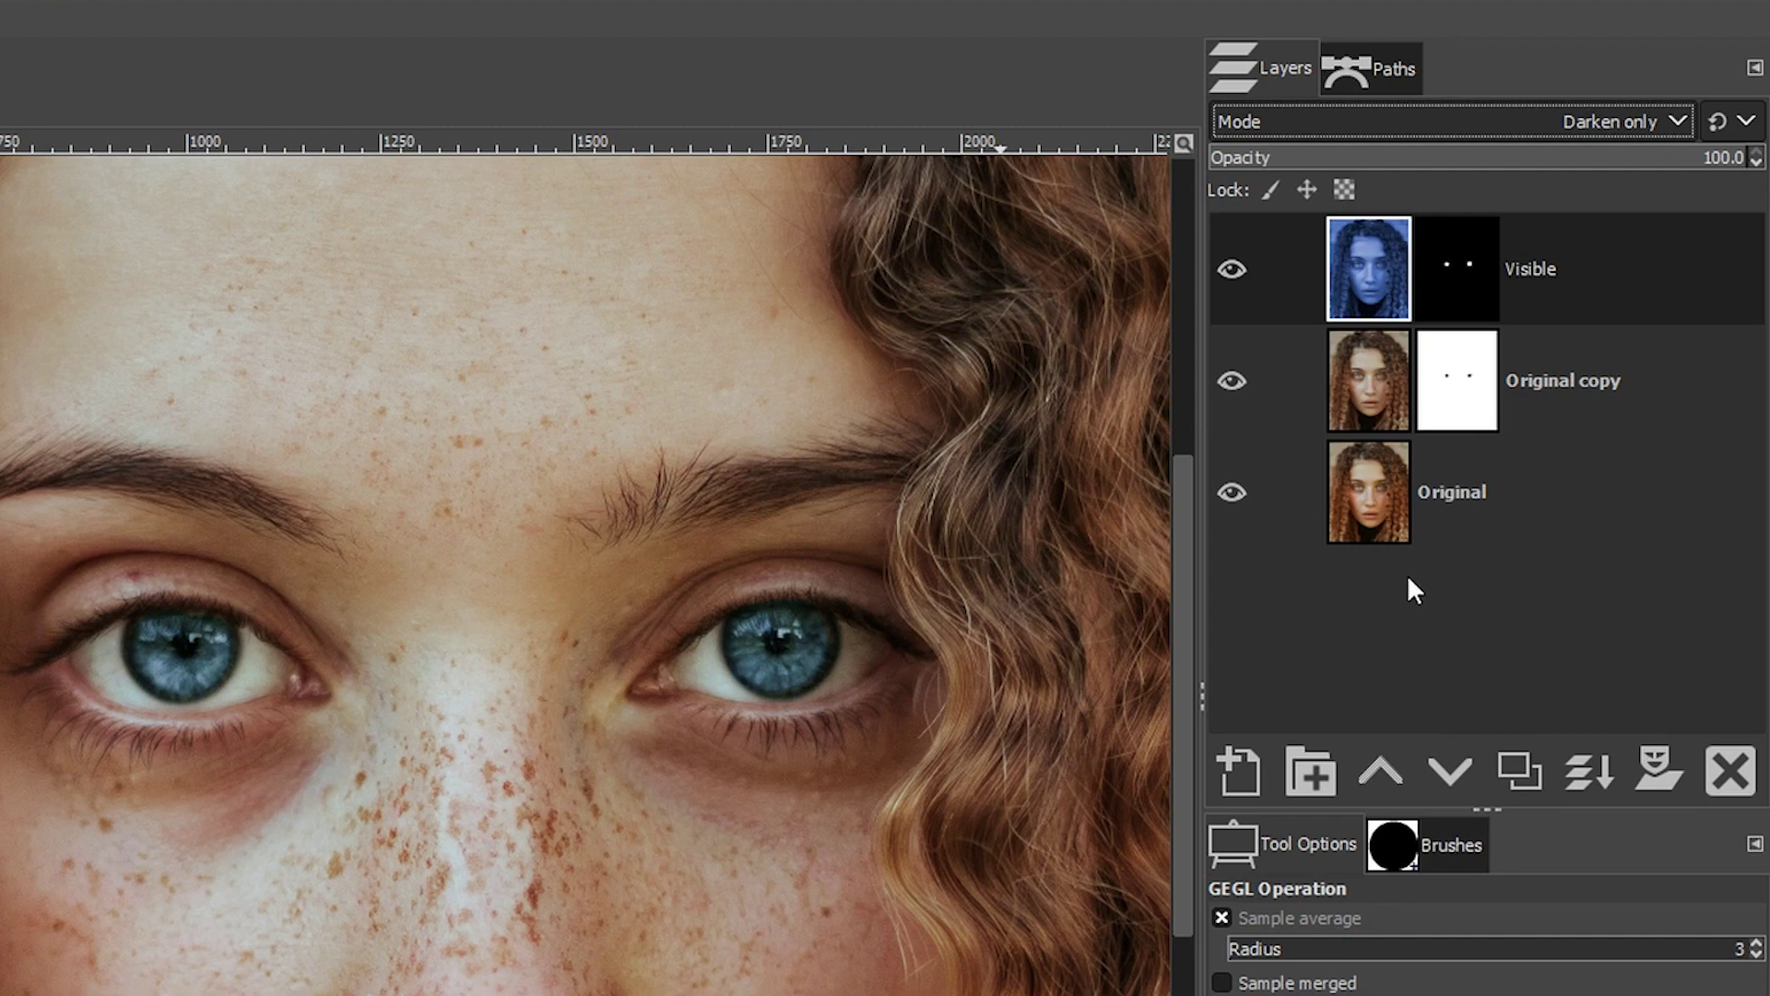
left_click(1705, 161)
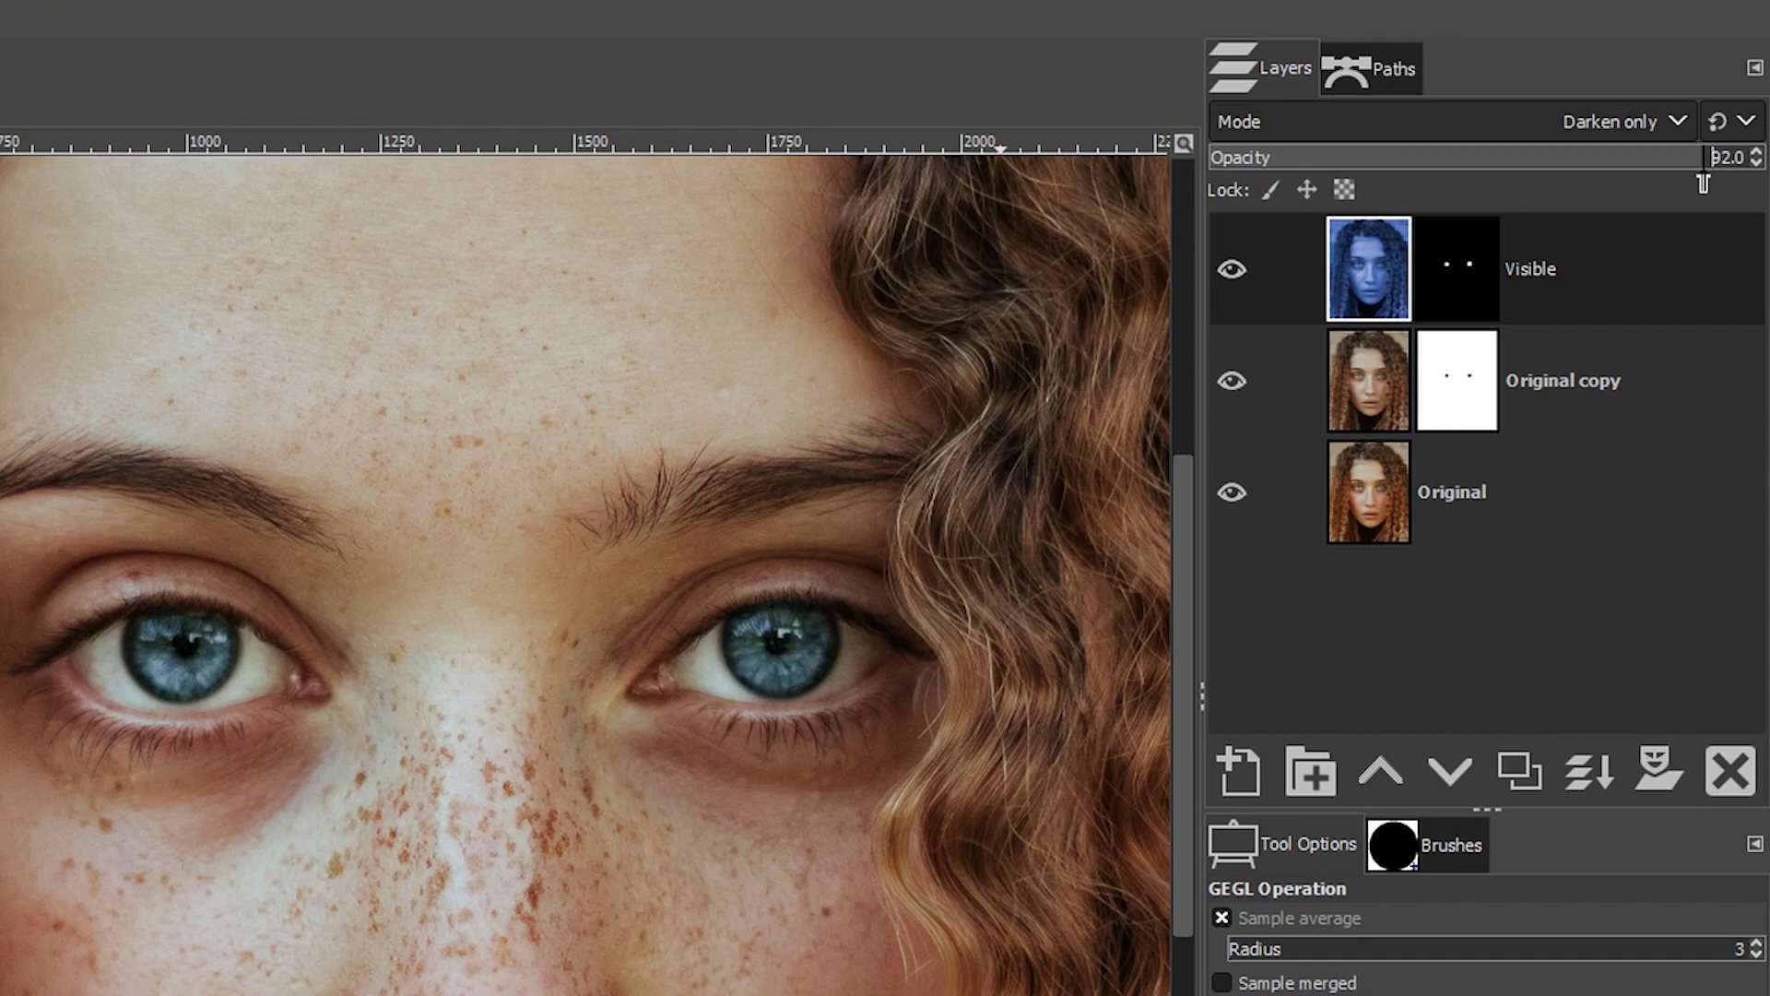
left_click(1704, 164)
left_click(1513, 768)
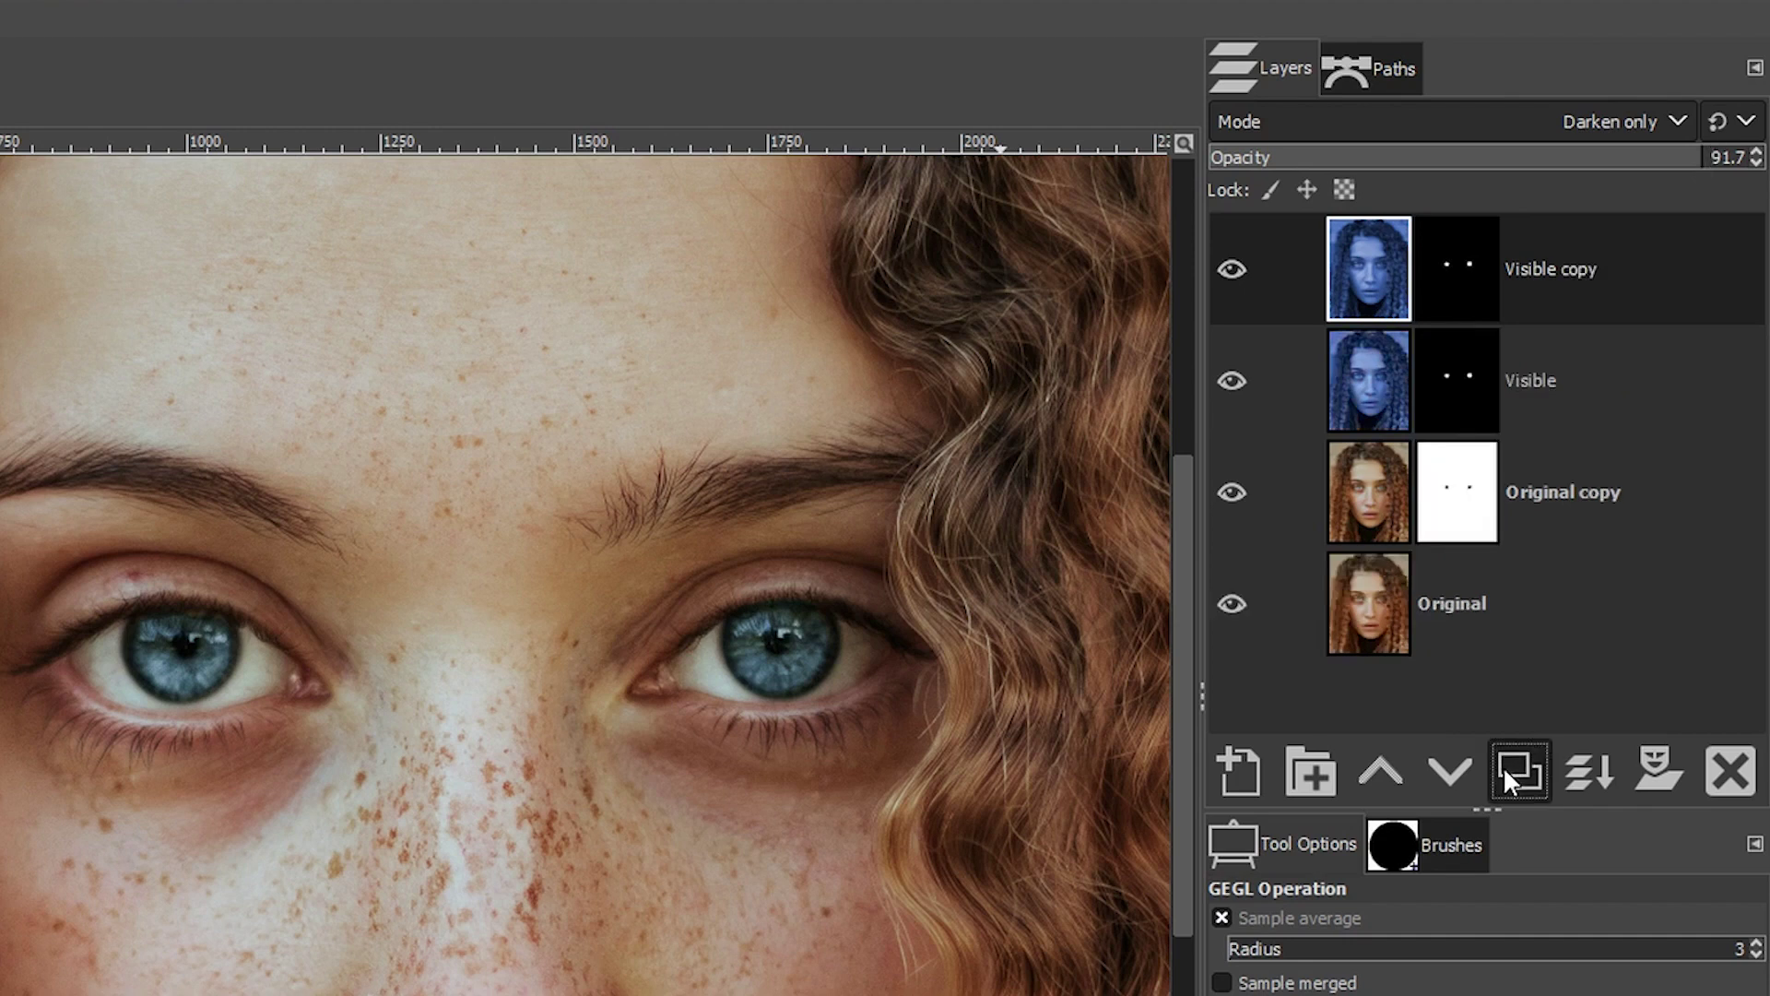
Step: Hide the original Visible layer and apply a Colorize to Visible copy, turning both irises teal-green
left_click(1234, 378)
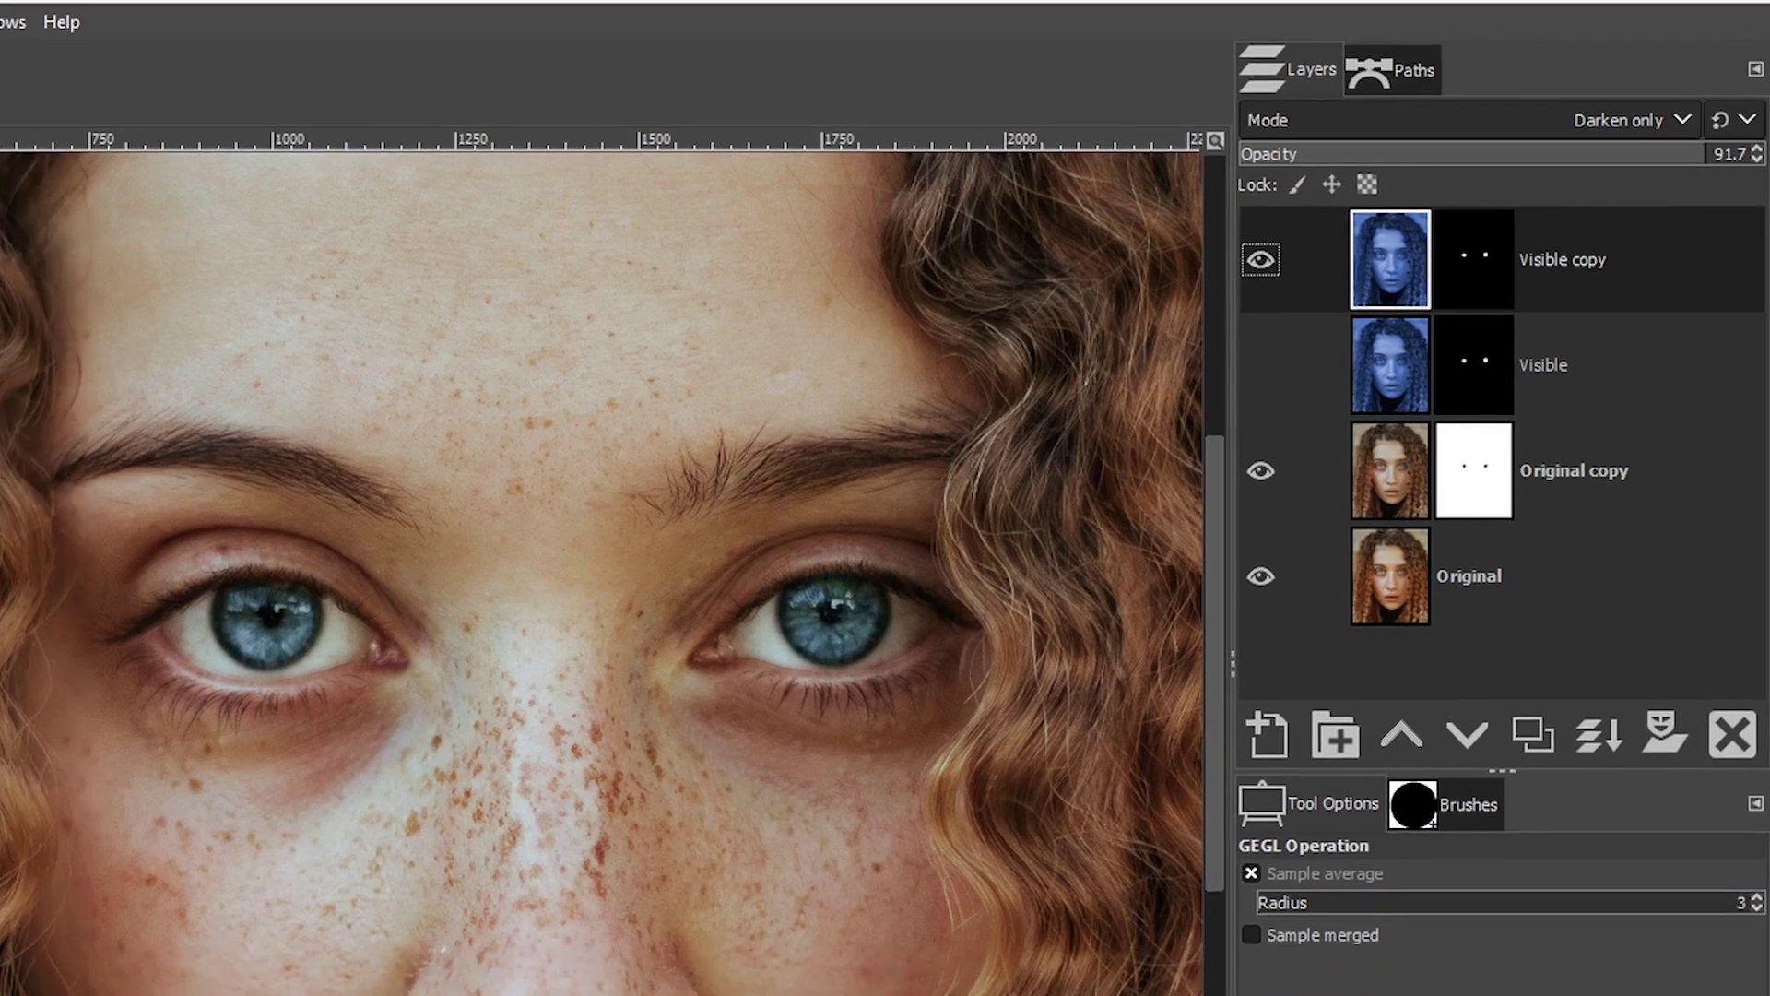
left_click(37, 31)
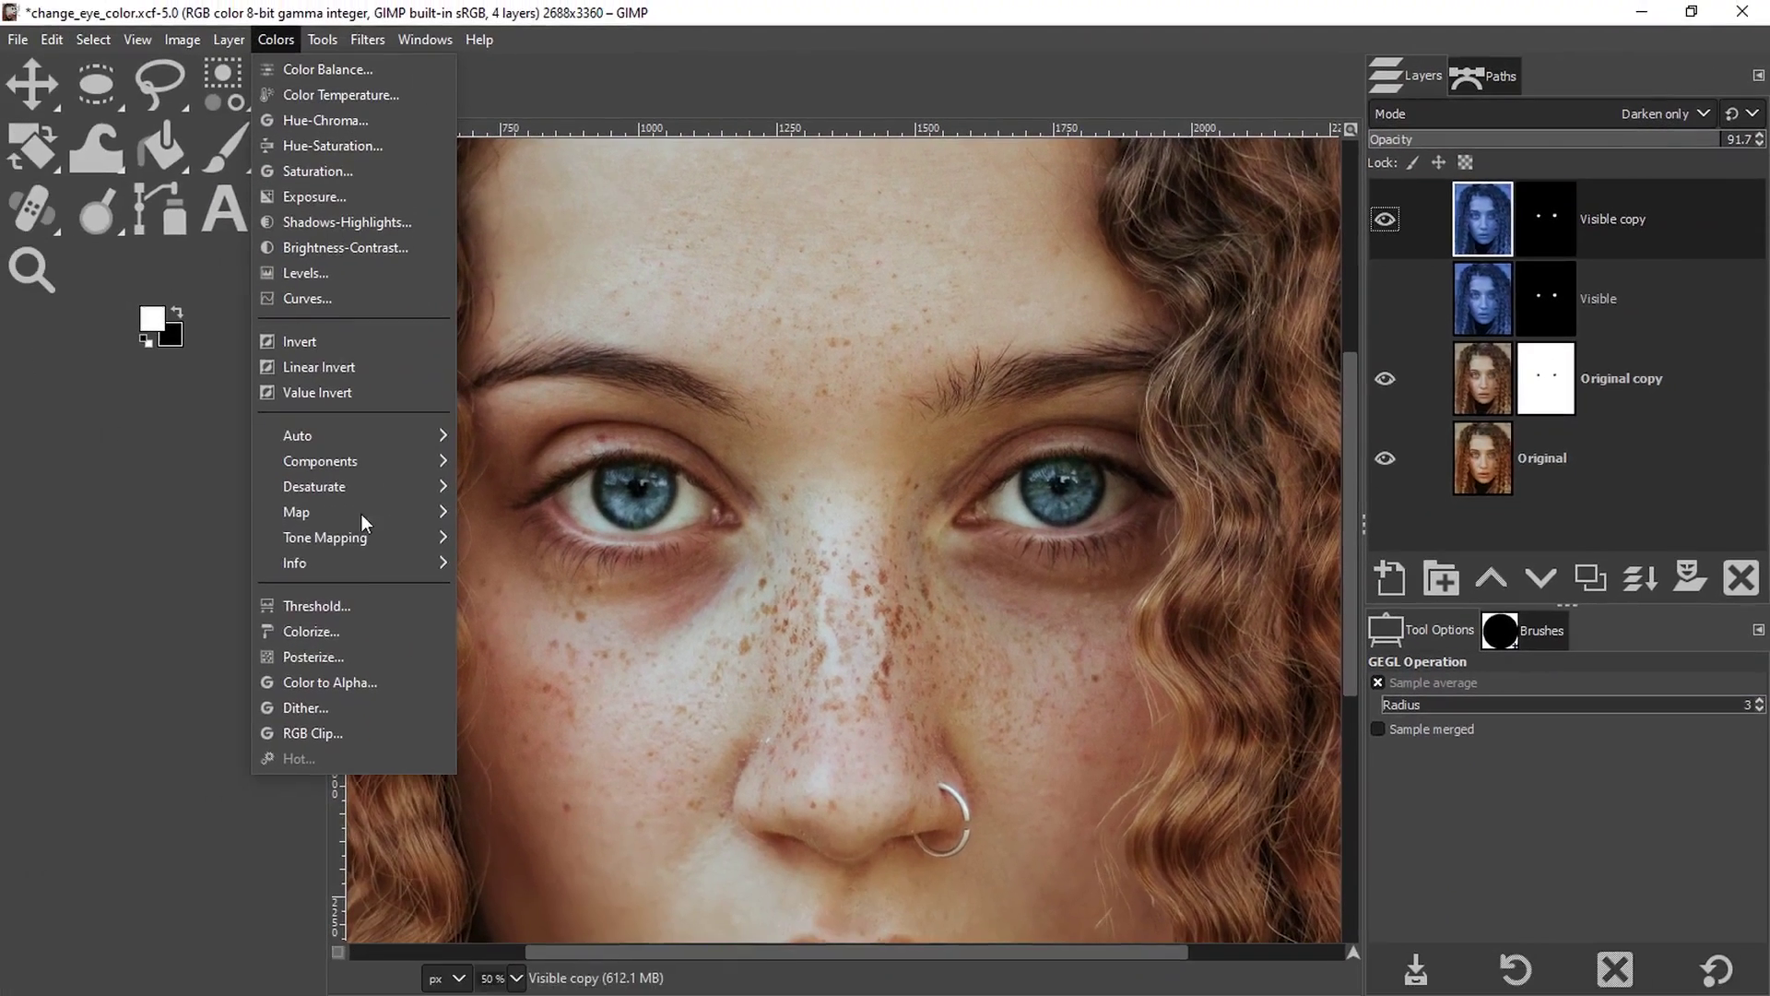
left_click(75, 718)
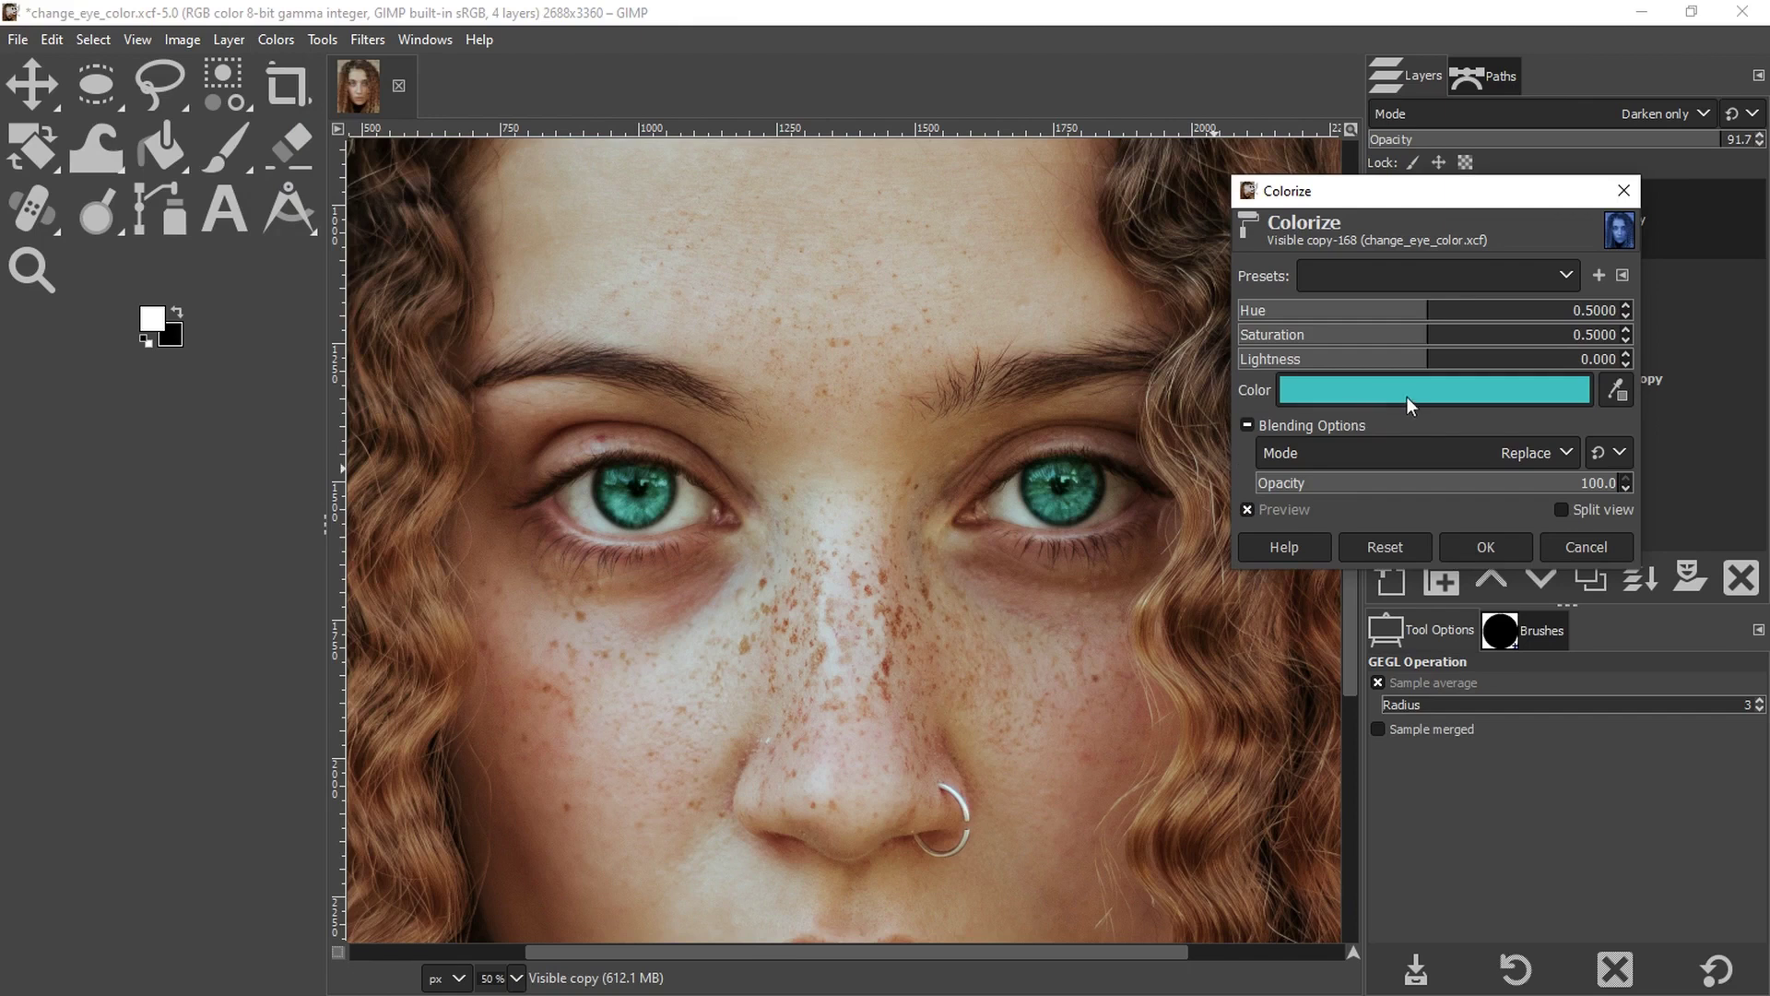
left_click(1477, 546)
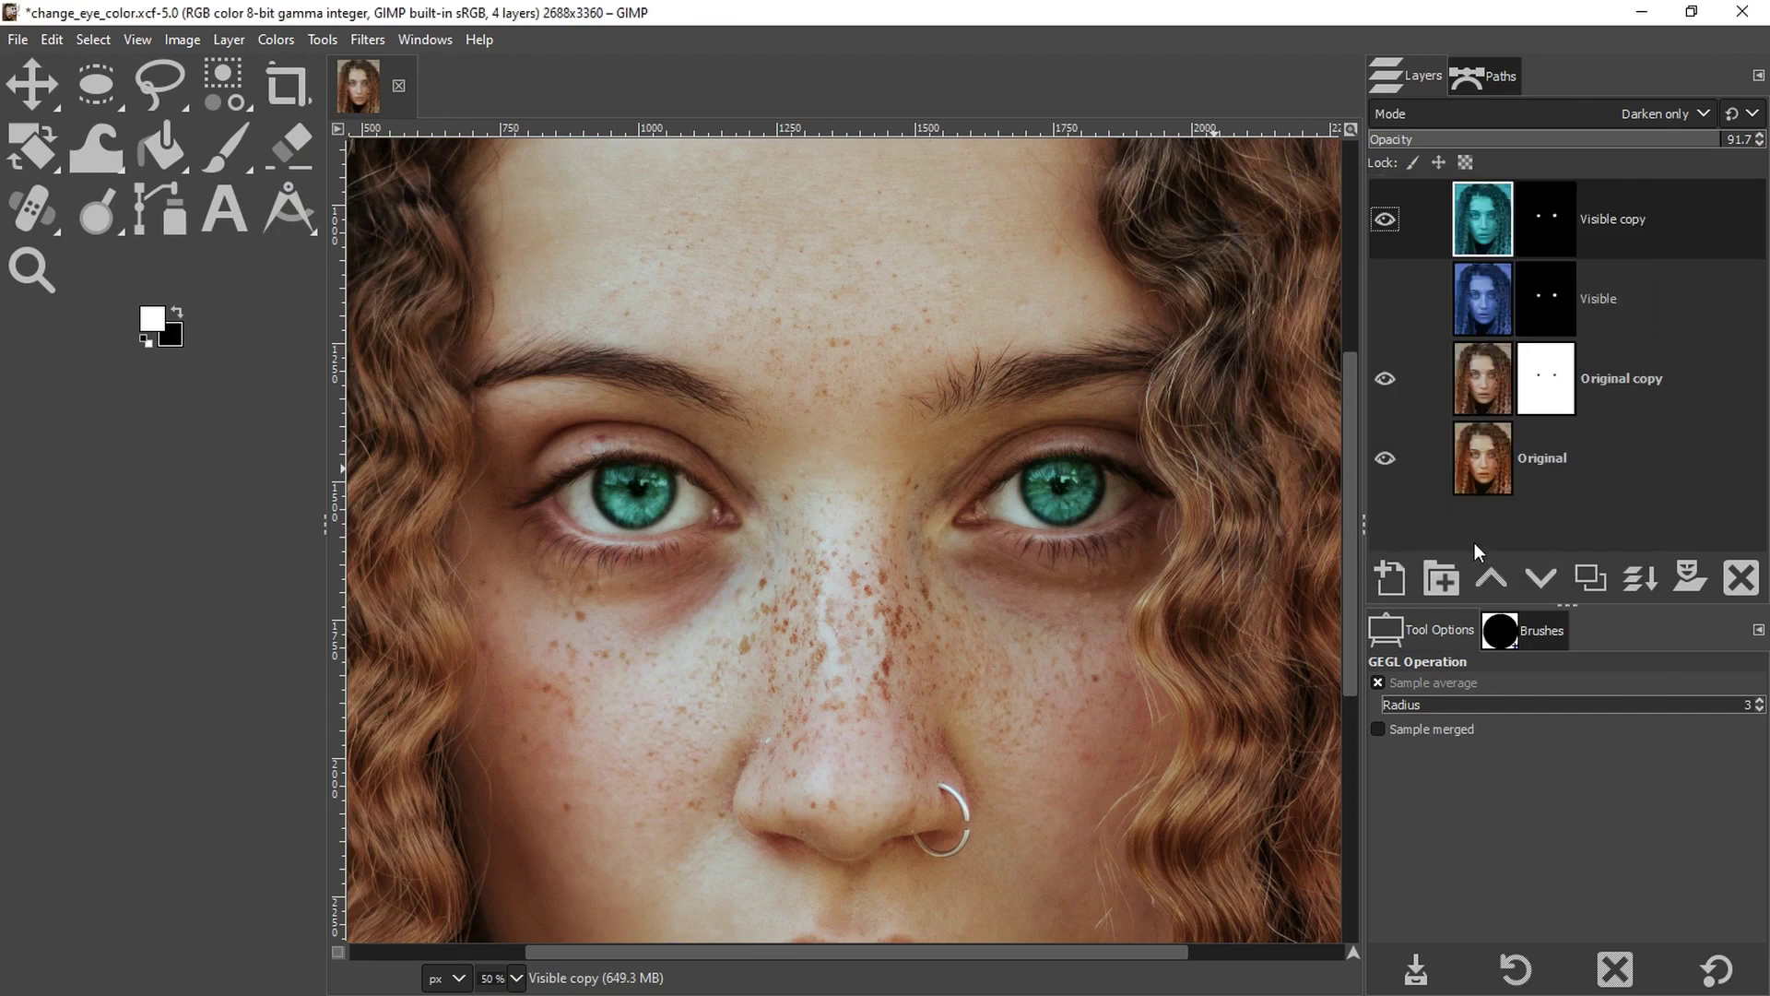